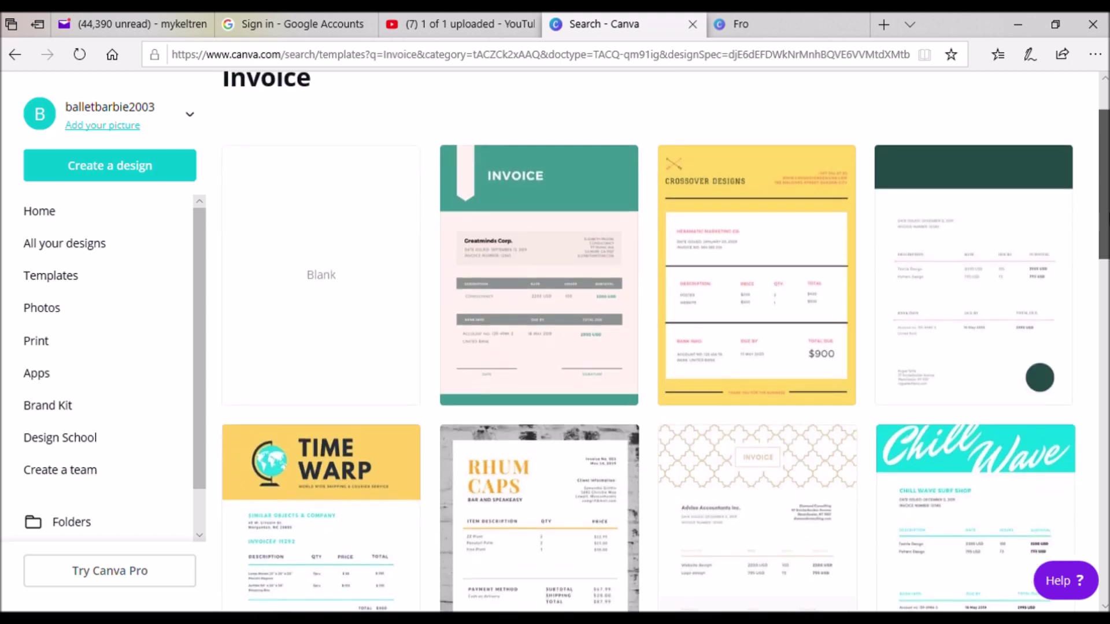
Start a new design from the Green Simple Plant Photo Invoice template in the invoice template results.
{"action": "scroll", "coordinate": [665, 342], "scroll_direction": "down", "scroll_amount": 3}
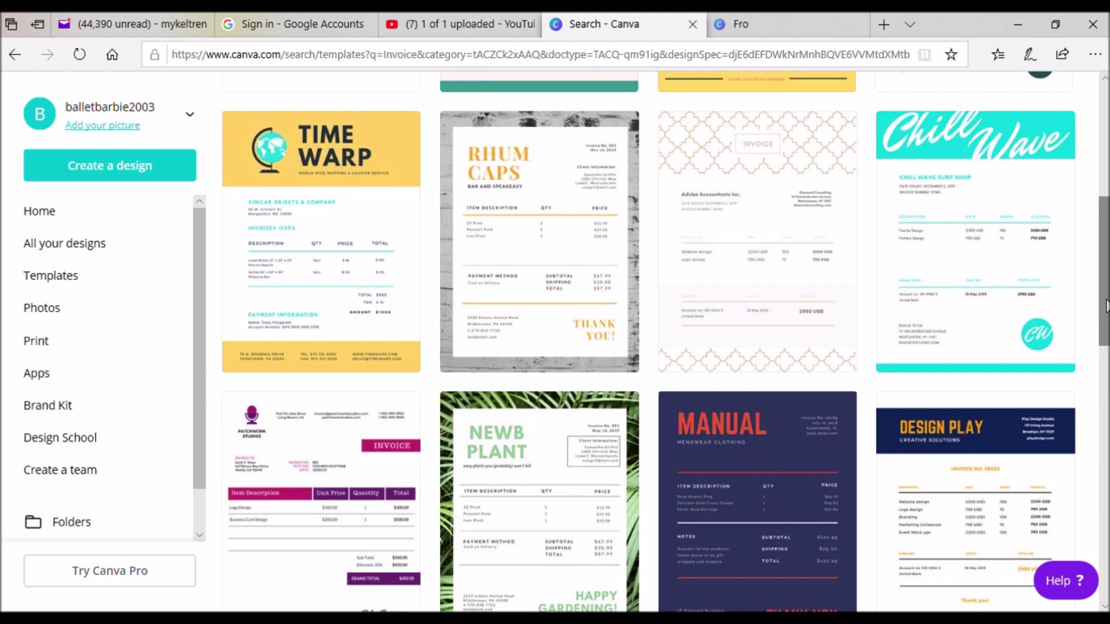
{"action": "left_click", "coordinate": [539, 503]}
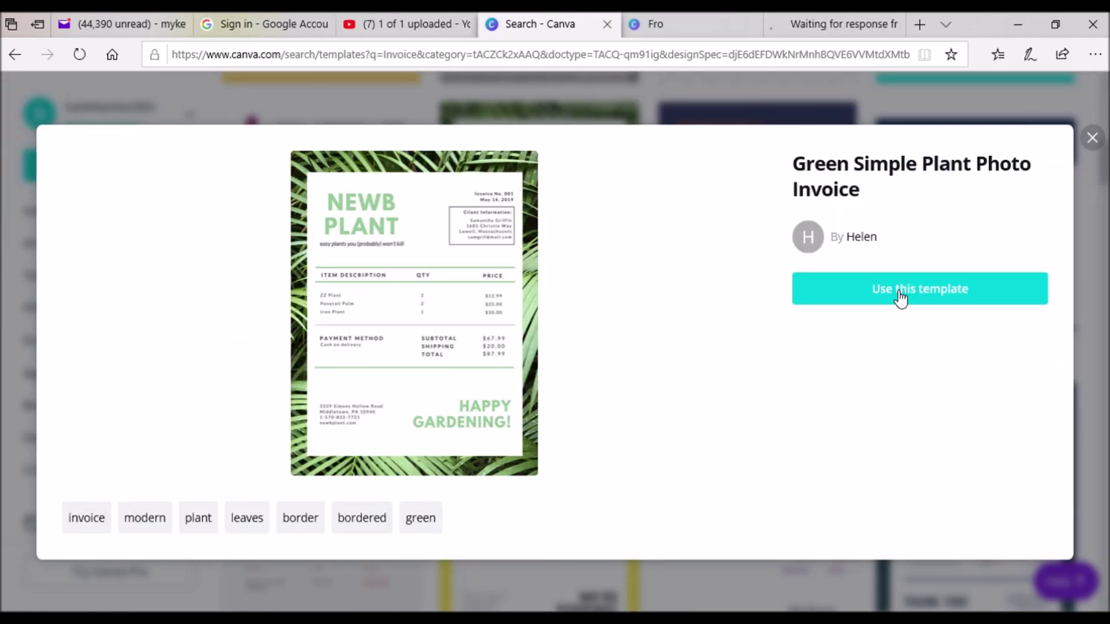
{"action": "left_click", "coordinate": [900, 298]}
Replace the NEWB PLANT heading and its tagline with the uploaded MEEK FRO logo at the invoice's upper left.
{"action": "left_click", "coordinate": [616, 298]}
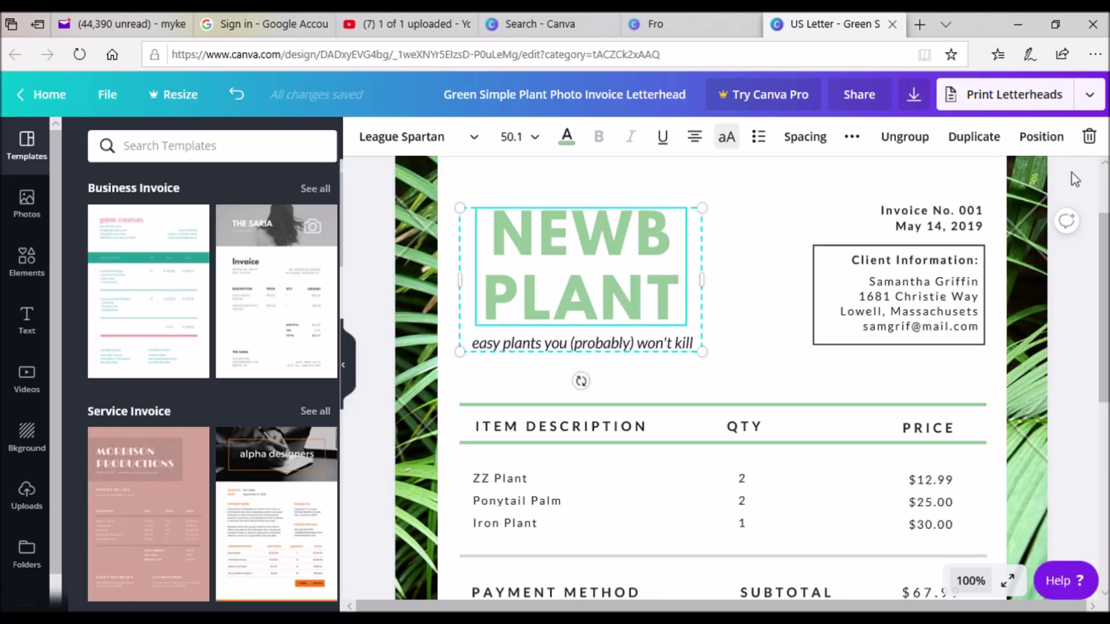
{"action": "left_click", "coordinate": [1090, 136]}
{"action": "left_click", "coordinate": [1068, 215]}
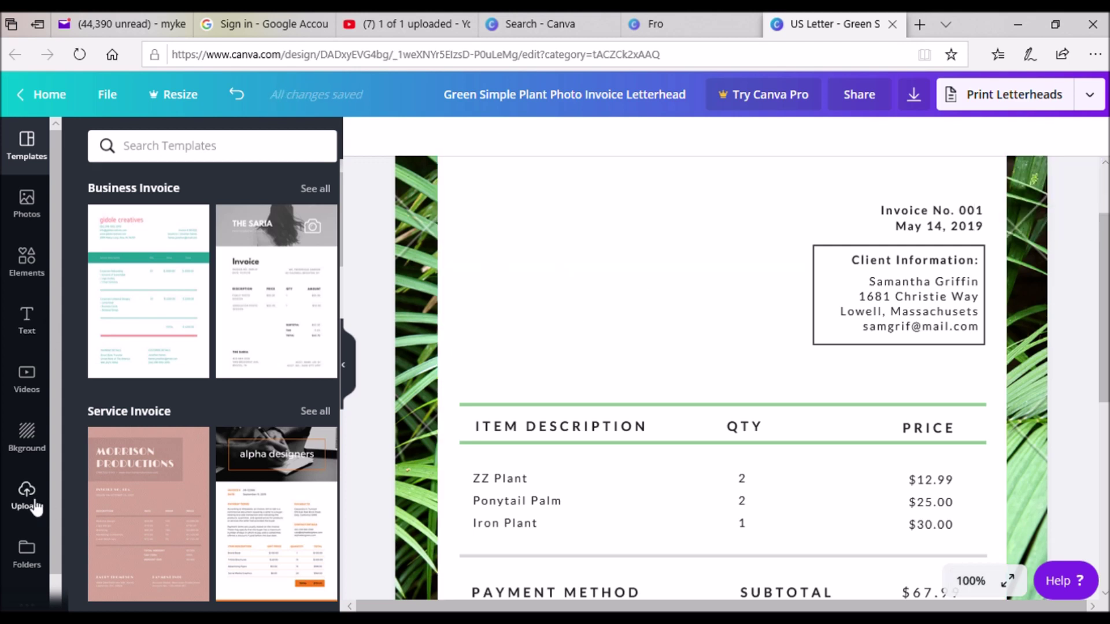
{"action": "left_click", "coordinate": [27, 496]}
{"action": "left_click_drag", "start_coordinate": [282, 328], "coordinate": [684, 297]}
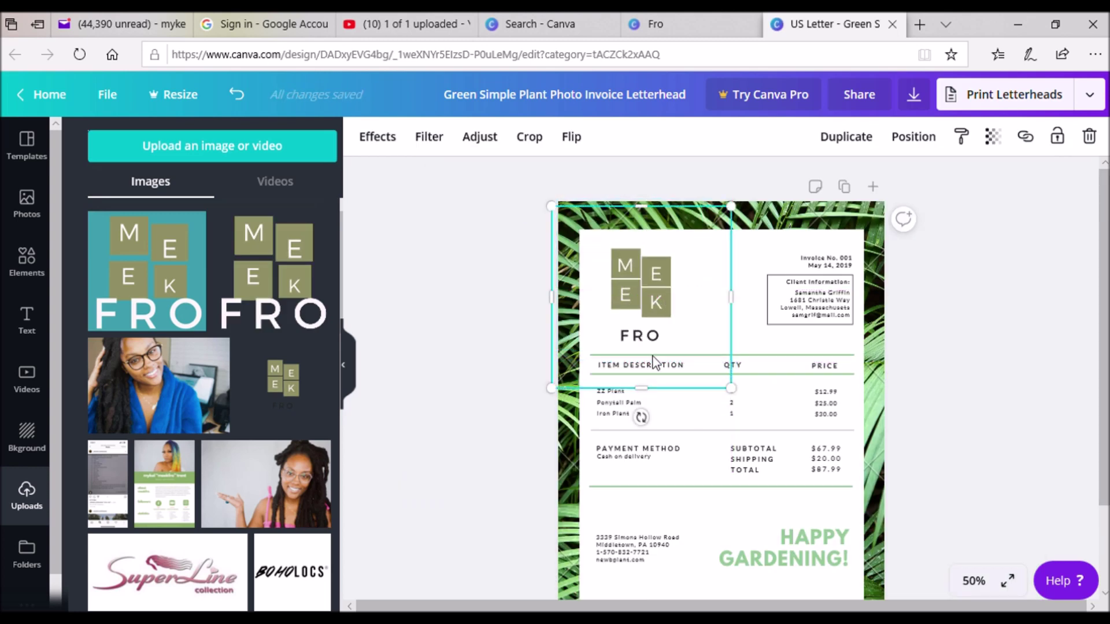
Replace the date below the invoice number with the placeholder DATE.
{"action": "key", "text": "ctrl+plus"}
{"action": "key", "text": "ctrl+plus"}
{"action": "left_click", "coordinate": [925, 278]}
{"action": "left_click_drag", "start_coordinate": [896, 277], "coordinate": [981, 278]}
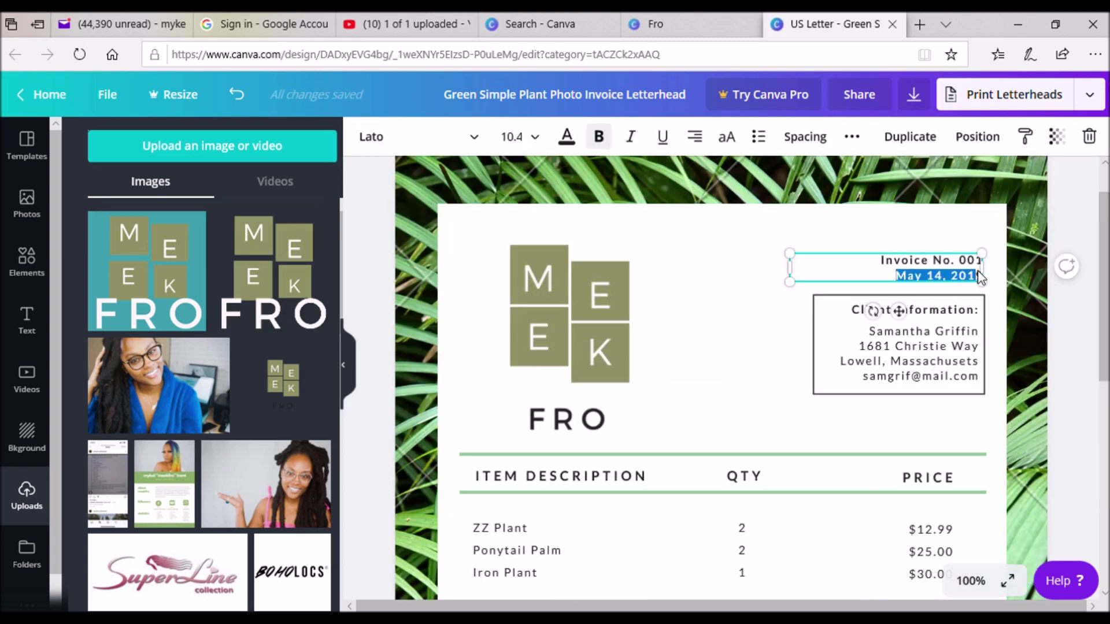
{"action": "left_click", "coordinate": [979, 283]}
{"action": "key", "text": "BackSpace"}
{"action": "key", "text": "BackSpace"}
{"action": "key", "text": "BackSpace"}
{"action": "key", "text": "BackSpace"}
{"action": "key", "text": "BackSpace"}
{"action": "key", "text": "BackSpace"}
{"action": "key", "text": "BackSpace"}
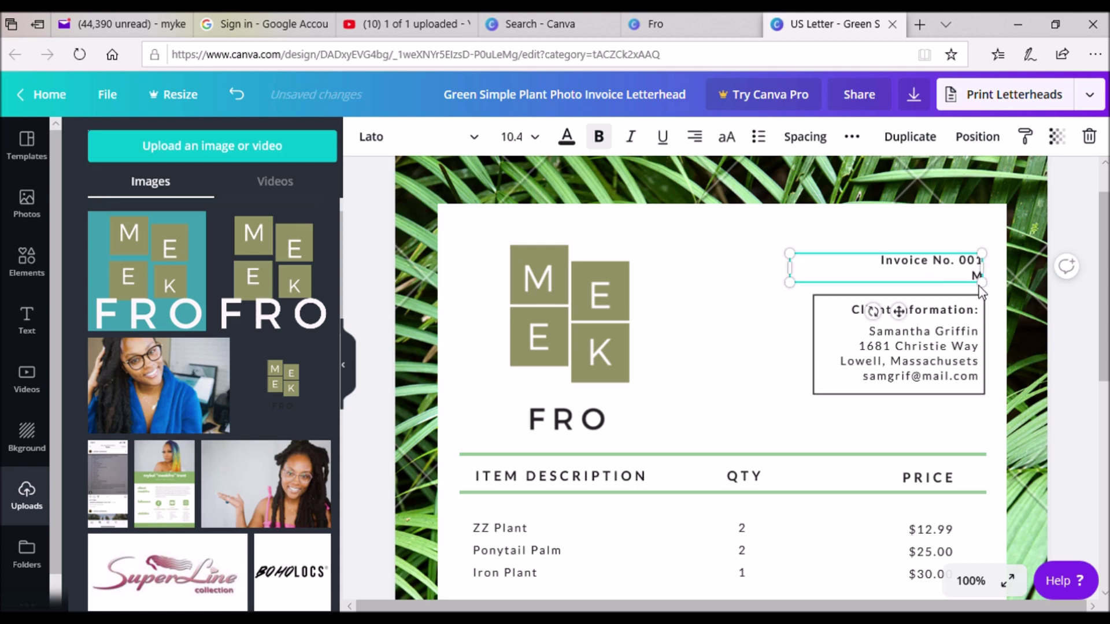
{"action": "left_click", "coordinate": [929, 312]}
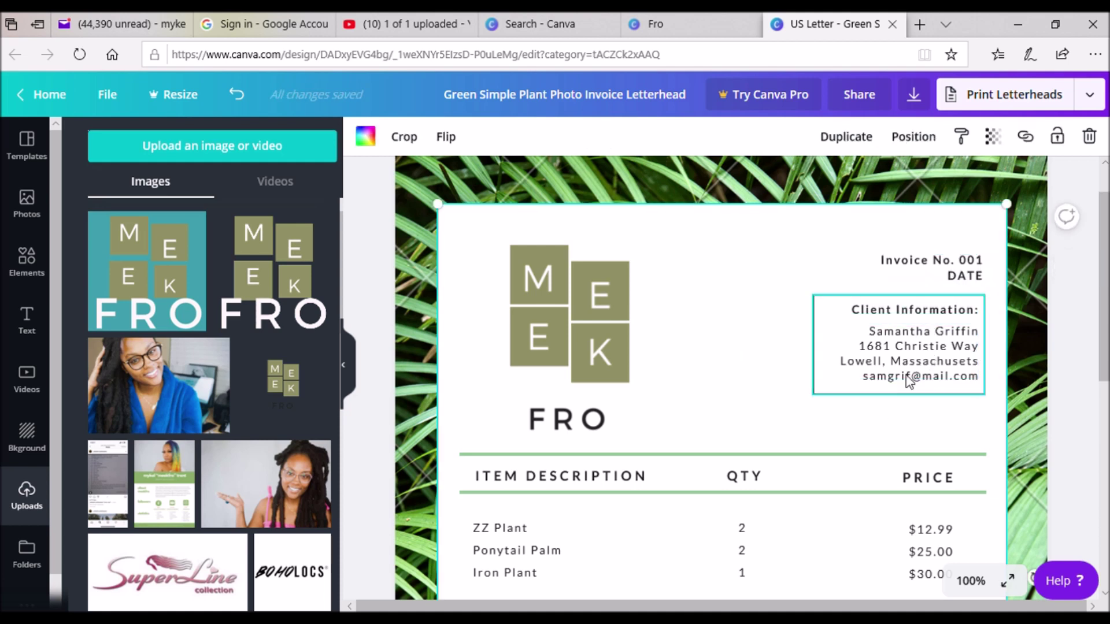
Rename the three item descriptions to Facebook Post, YouTube Video and Instagram Story Post.
{"action": "scroll", "coordinate": [522, 392], "scroll_direction": "down", "scroll_amount": 3}
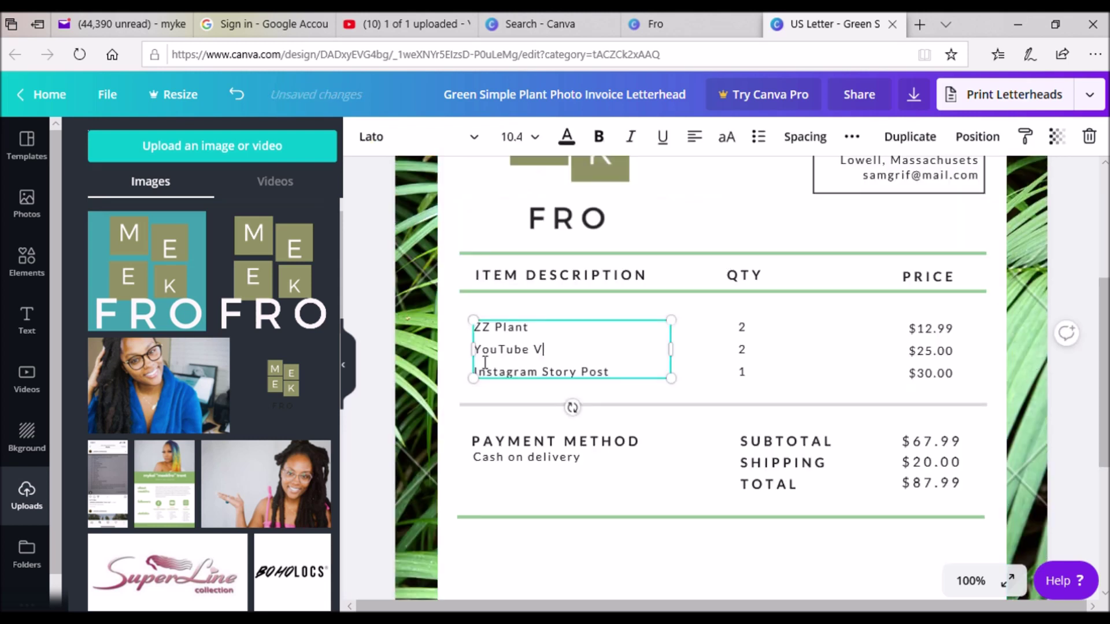
{"action": "type", "text": "ideo"}
{"action": "left_click_drag", "start_coordinate": [535, 328], "coordinate": [474, 327]}
{"action": "type", "text": "Facebook Post"}
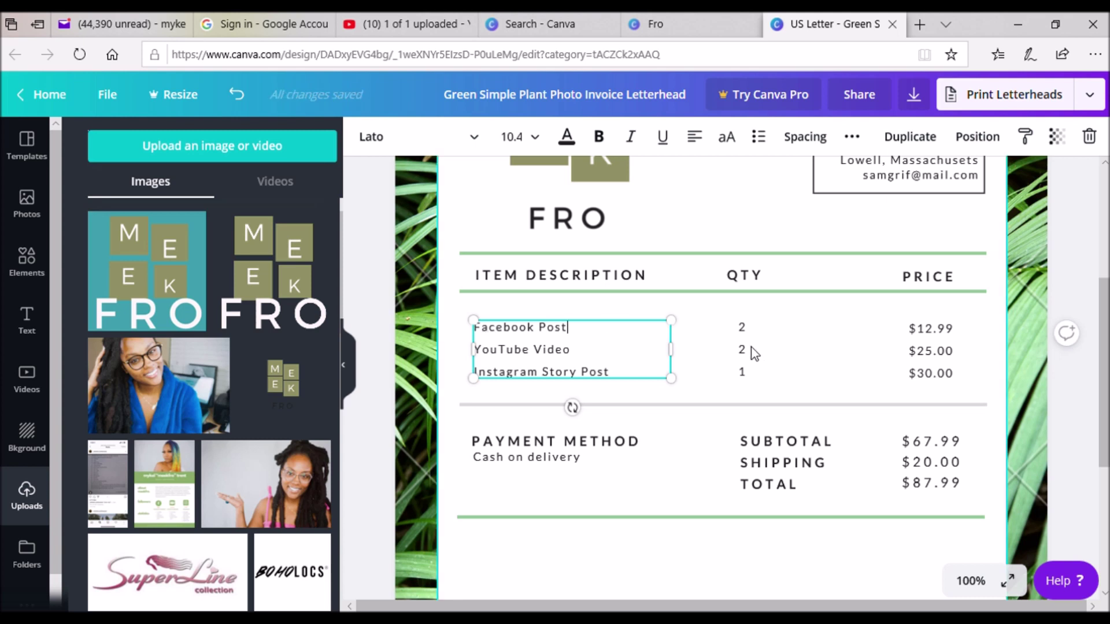
Set the price of the Instagram Story Post item to $50.00USD.
{"action": "left_click", "coordinate": [953, 340]}
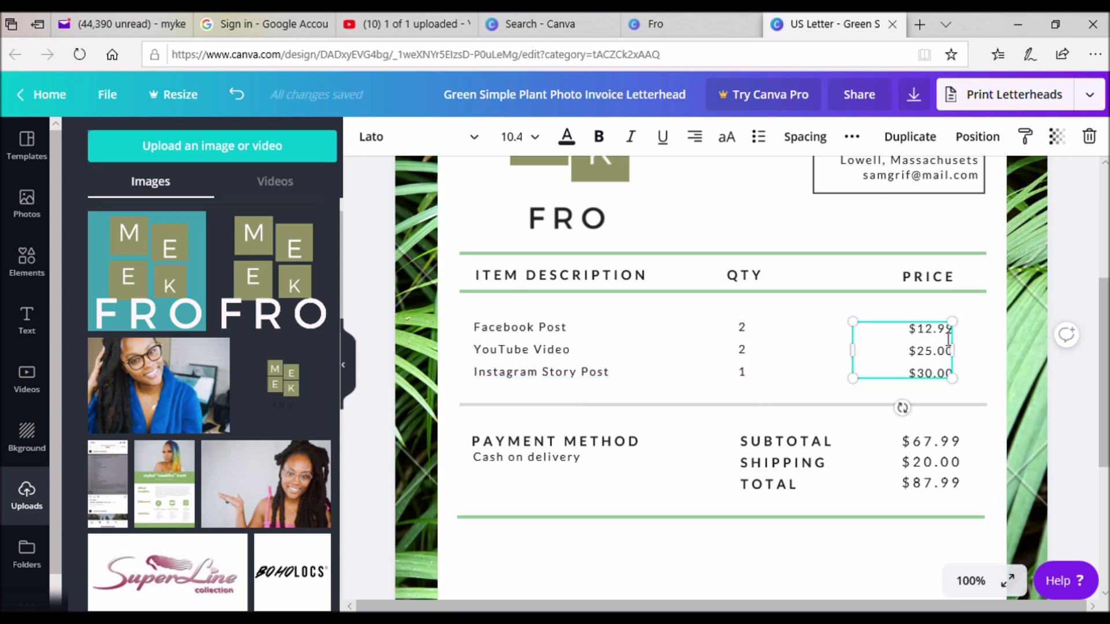
{"action": "key", "text": "ctrl+z"}
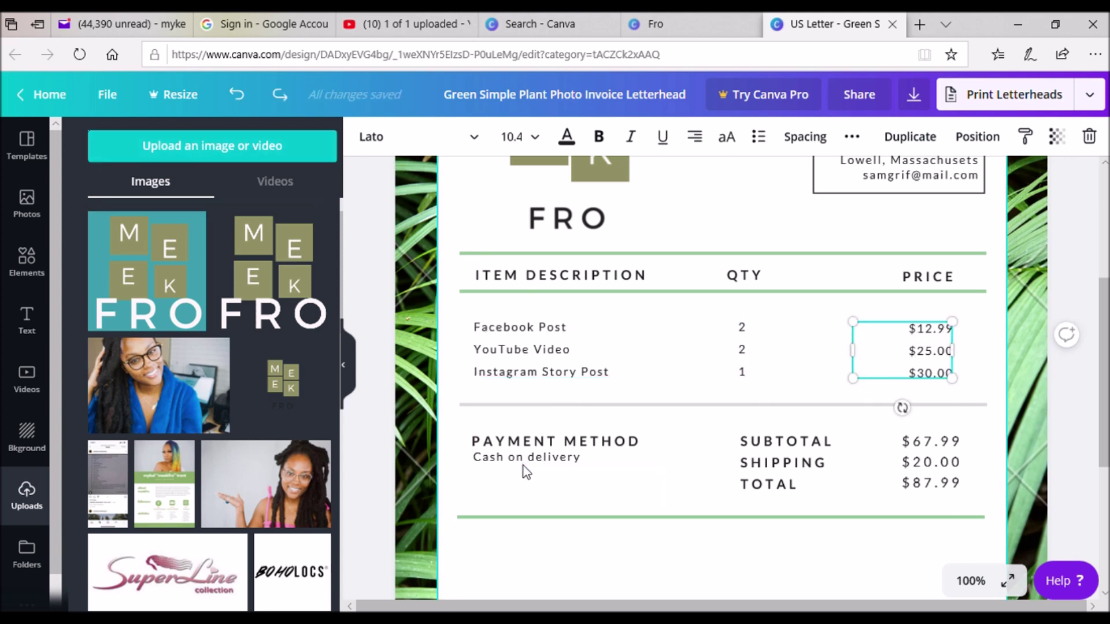
{"action": "left_click", "coordinate": [952, 381]}
{"action": "key", "text": "BackSpace"}
{"action": "key", "text": "BackSpace"}
{"action": "key", "text": "BackSpace"}
{"action": "key", "text": "BackSpace"}
{"action": "key", "text": "BackSpace"}
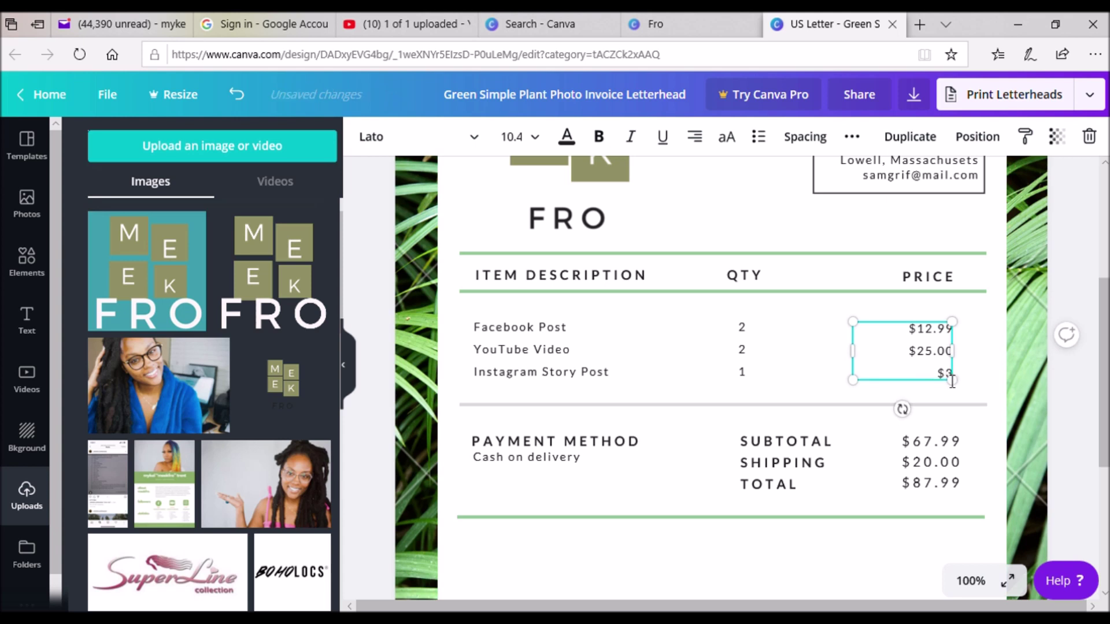
{"action": "type", "text": "50.00USD"}
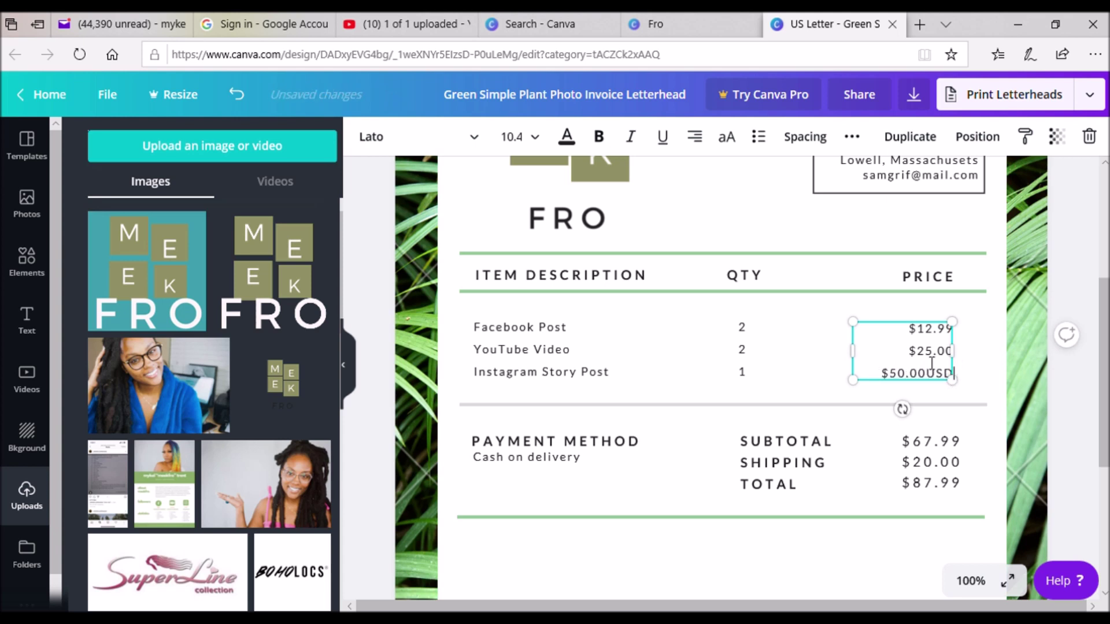
Change the price of the YouTube Video item to $25o.00USD.
{"action": "left_click", "coordinate": [953, 351]}
{"action": "key", "text": "BackSpace"}
{"action": "key", "text": "BackSpace"}
{"action": "key", "text": "BackSpace"}
{"action": "type", "text": "o.00USD"}
Set the price of the Facebook Post item to $80.00USD.
{"action": "left_click", "coordinate": [952, 329]}
{"action": "key", "text": "BackSpace"}
{"action": "key", "text": "BackSpace"}
{"action": "key", "text": "BackSpace"}
{"action": "key", "text": "BackSpace"}
{"action": "key", "text": "BackSpace"}
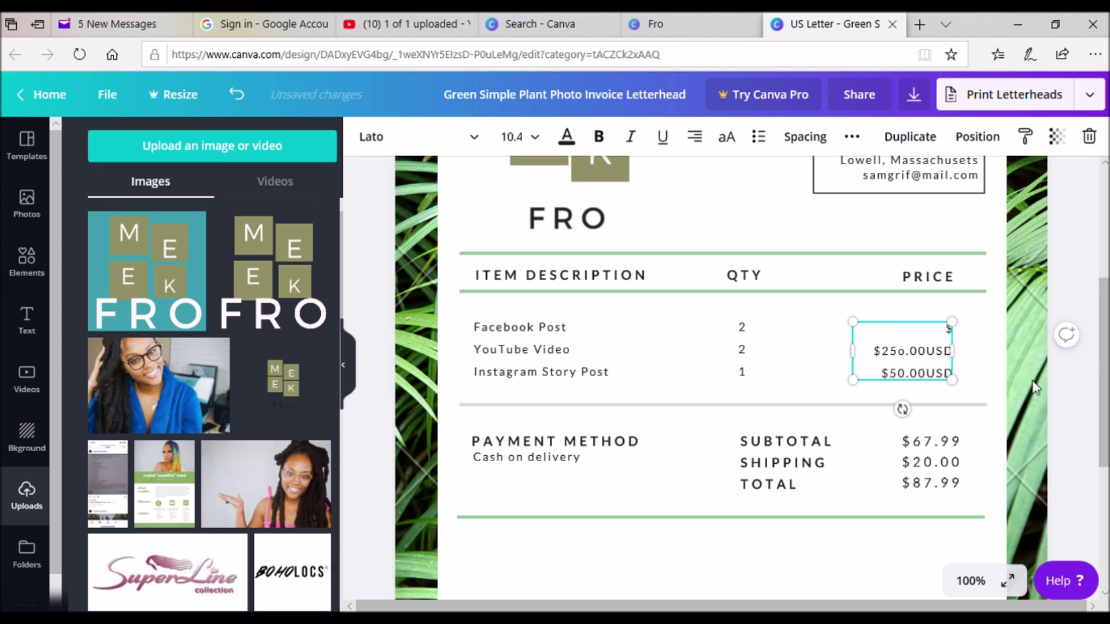
{"action": "type", "text": "80.00USD"}
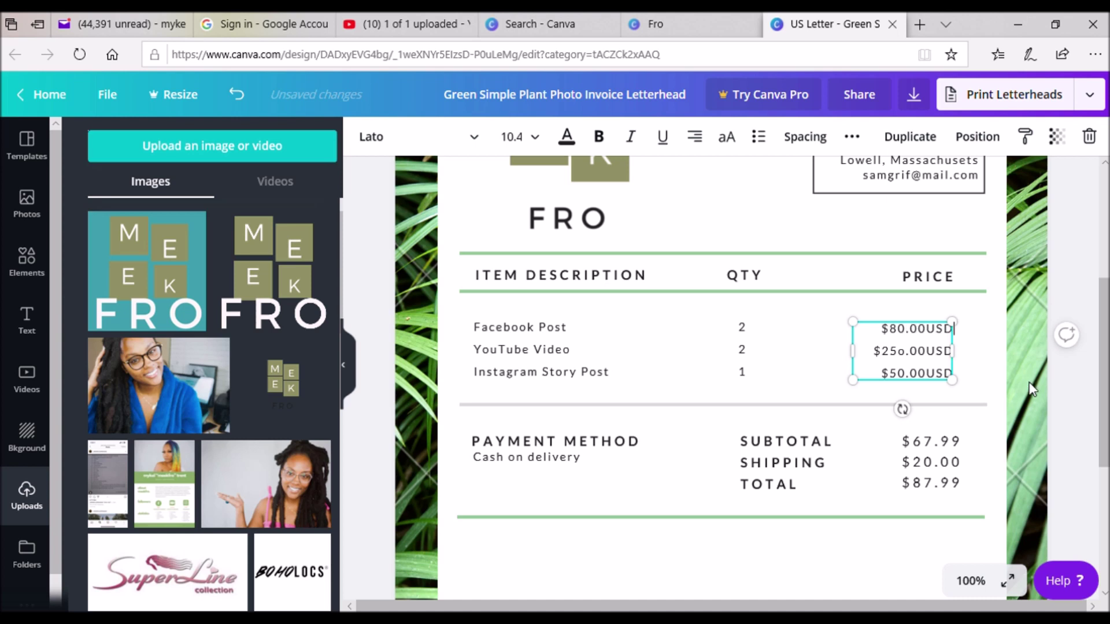
Replace "Cash on delivery" under the Payment Method heading with Paypal.
{"action": "left_click", "coordinate": [549, 472]}
{"action": "left_click", "coordinate": [586, 464]}
{"action": "left_click", "coordinate": [580, 458]}
{"action": "left_click_drag", "start_coordinate": [580, 458], "coordinate": [481, 463]}
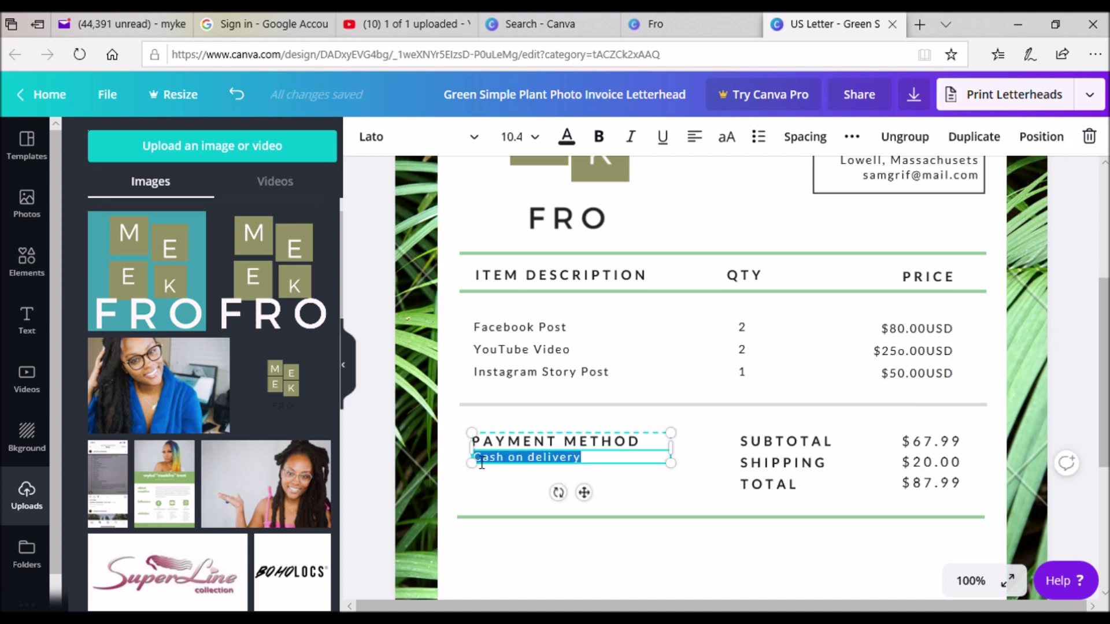
{"action": "type", "text": "Pay"}
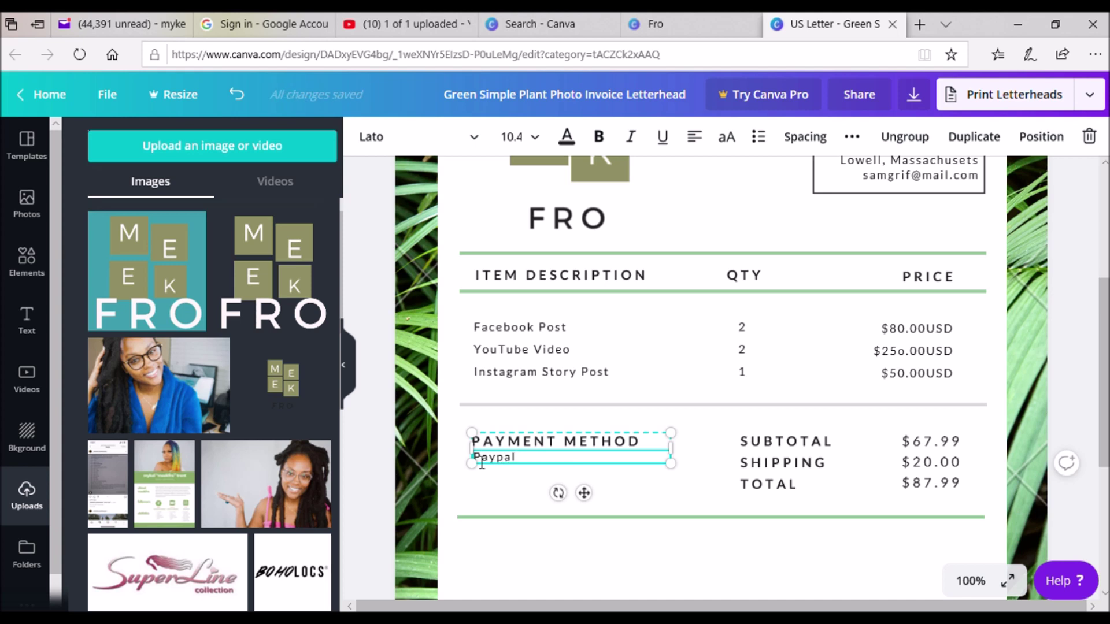
{"action": "type", "text": "pal"}
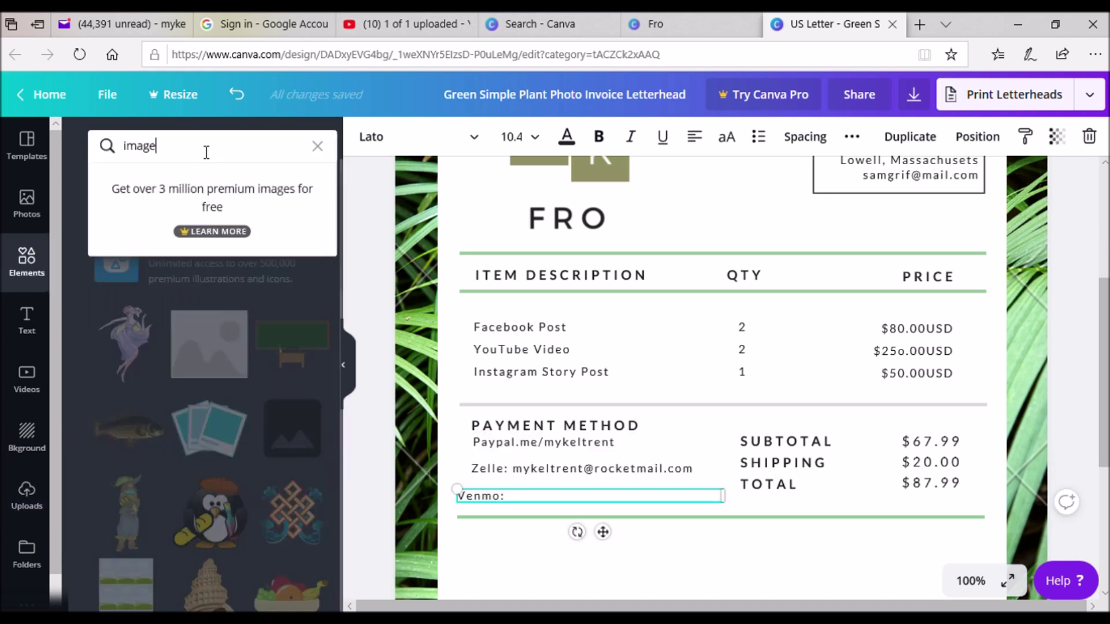
Search the elements for "paypal", add the free PayPal P logo under Payment Method and put the PayPal.me link text beside it.
{"action": "double_click", "coordinate": [139, 146]}
{"action": "type", "text": "paypal"}
{"action": "key", "text": "Return"}
{"action": "scroll", "coordinate": [335, 286], "scroll_direction": "down", "scroll_amount": 5}
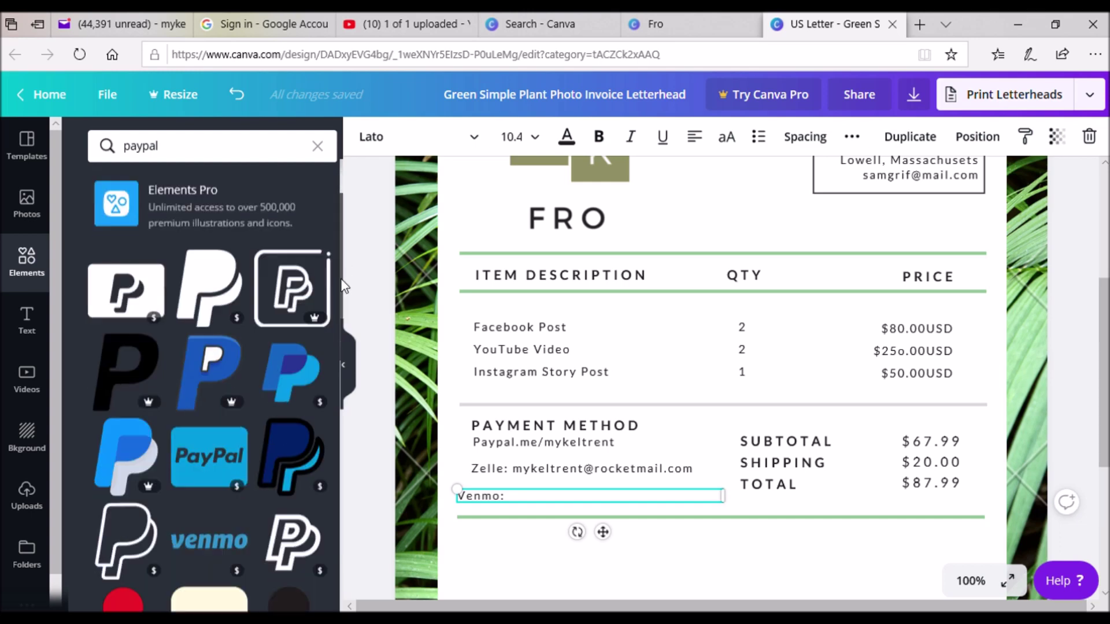
{"action": "scroll", "coordinate": [334, 419], "scroll_direction": "down", "scroll_amount": 10}
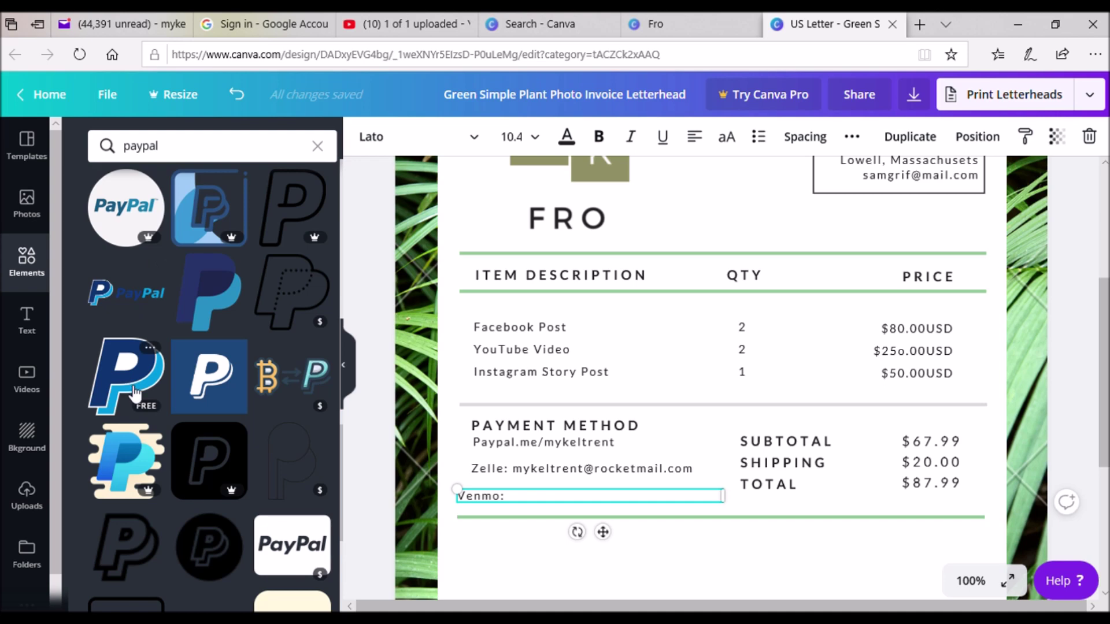
{"action": "left_click", "coordinate": [129, 391]}
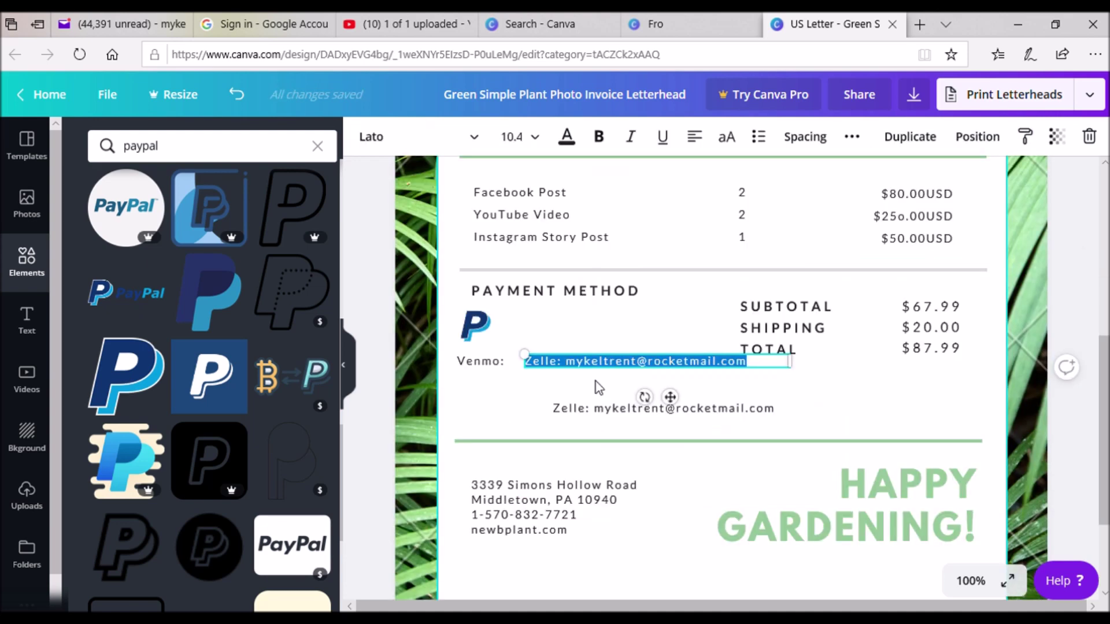
{"action": "type", "text": "paypal.me/myke"}
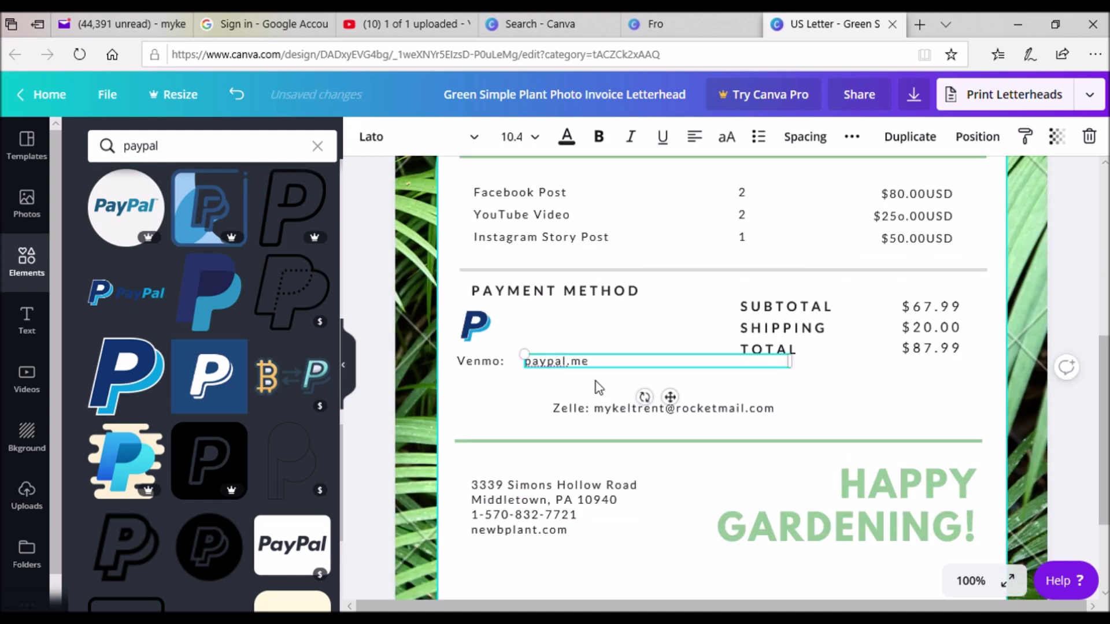
{"action": "left_click_drag", "start_coordinate": [606, 360], "coordinate": [583, 334]}
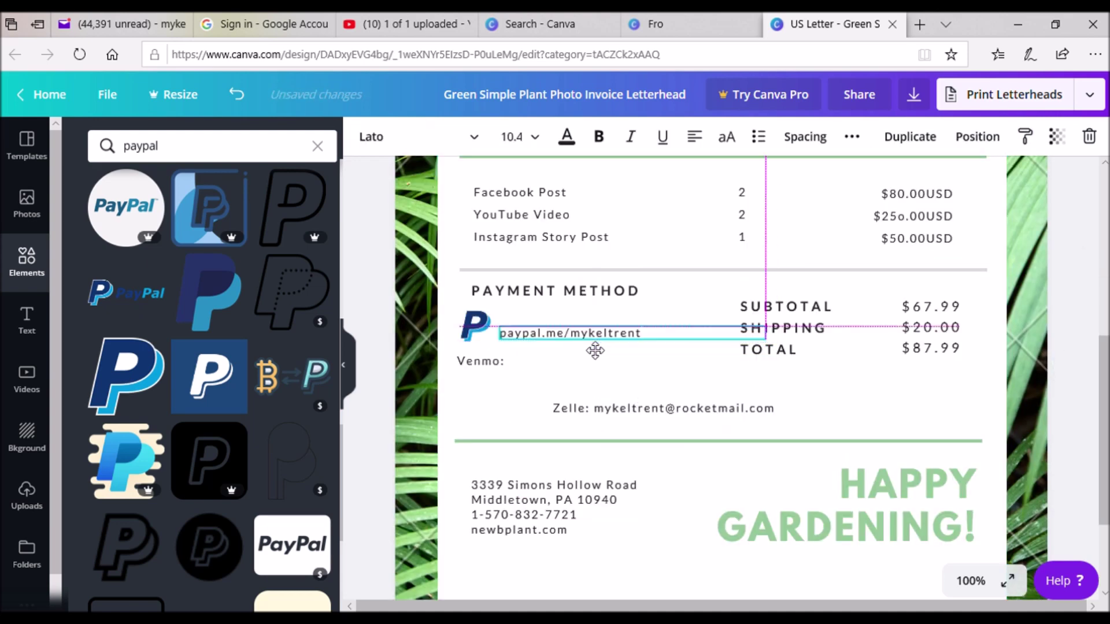
Search the elements for "venmo" and add the blue square V logo to the payment methods below the PayPal logo.
{"action": "triple_click", "coordinate": [226, 154]}
{"action": "type", "text": "venmo"}
{"action": "key", "text": "Return"}
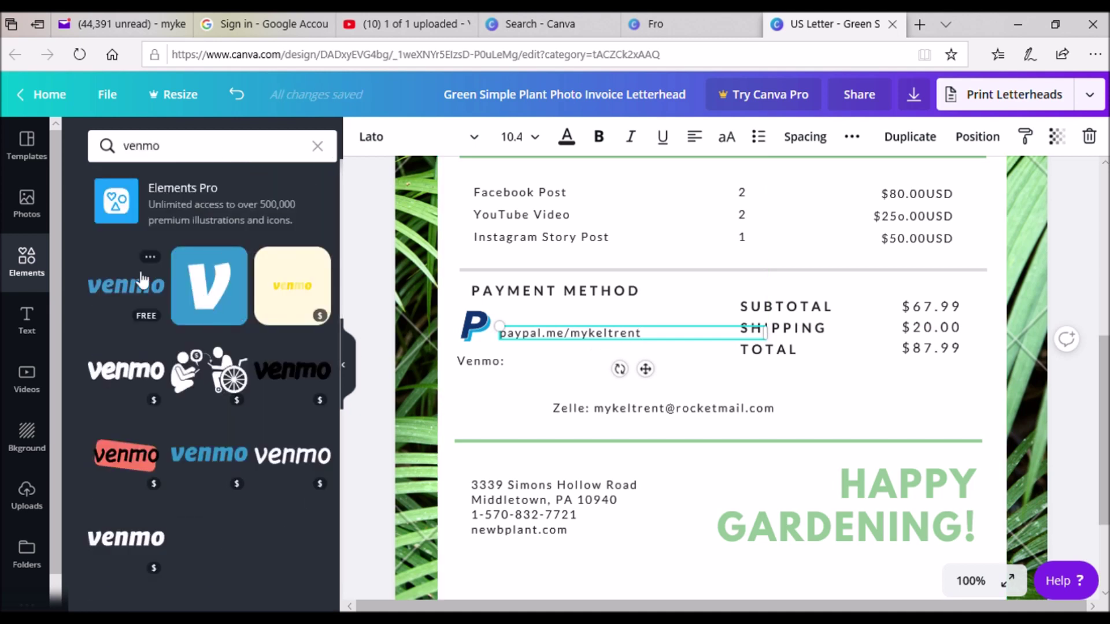
{"action": "left_click", "coordinate": [209, 287]}
{"action": "left_click_drag", "start_coordinate": [852, 372], "coordinate": [632, 228]}
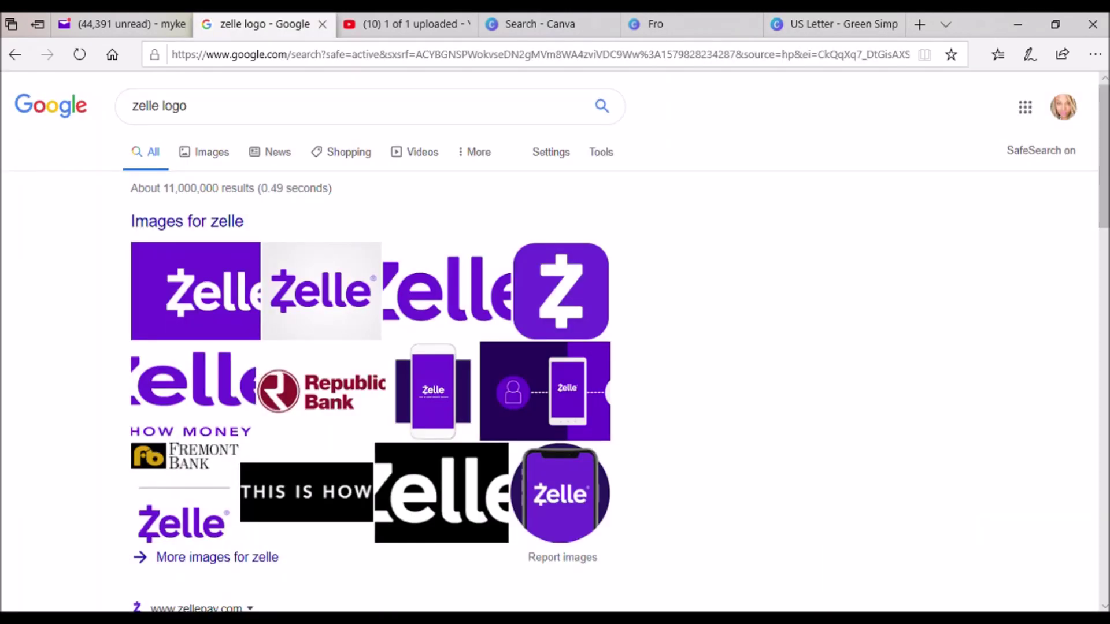
Look through the Google results for "zelle logo" and open the image results.
{"action": "scroll", "coordinate": [1107, 220], "scroll_direction": "down", "scroll_amount": 1}
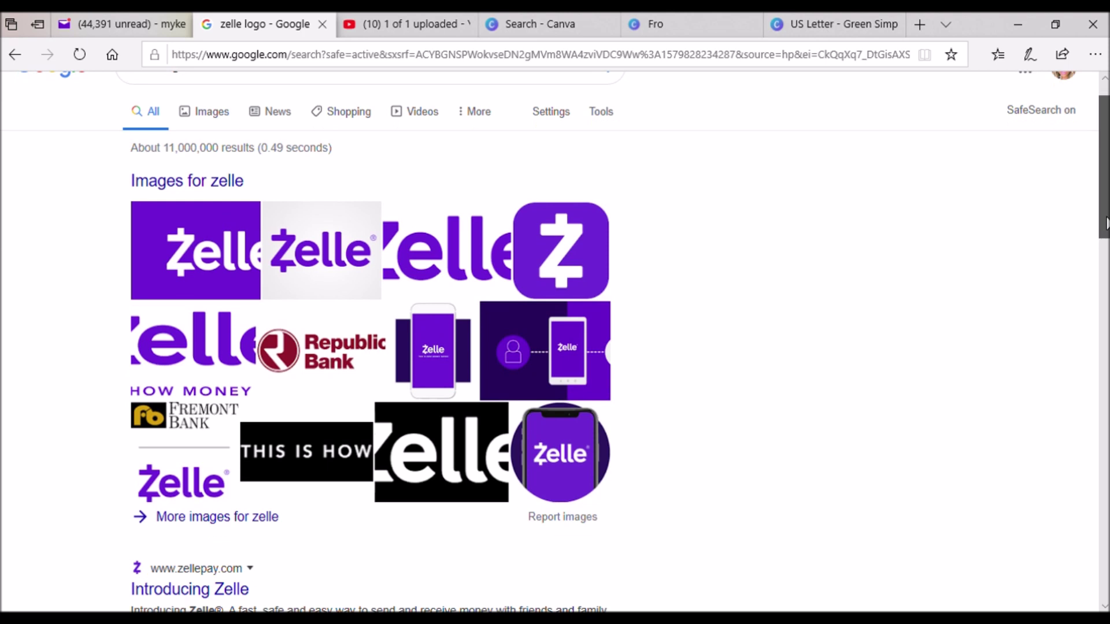
{"action": "scroll", "coordinate": [680, 154], "scroll_direction": "up", "scroll_amount": 1}
{"action": "left_click", "coordinate": [220, 121]}
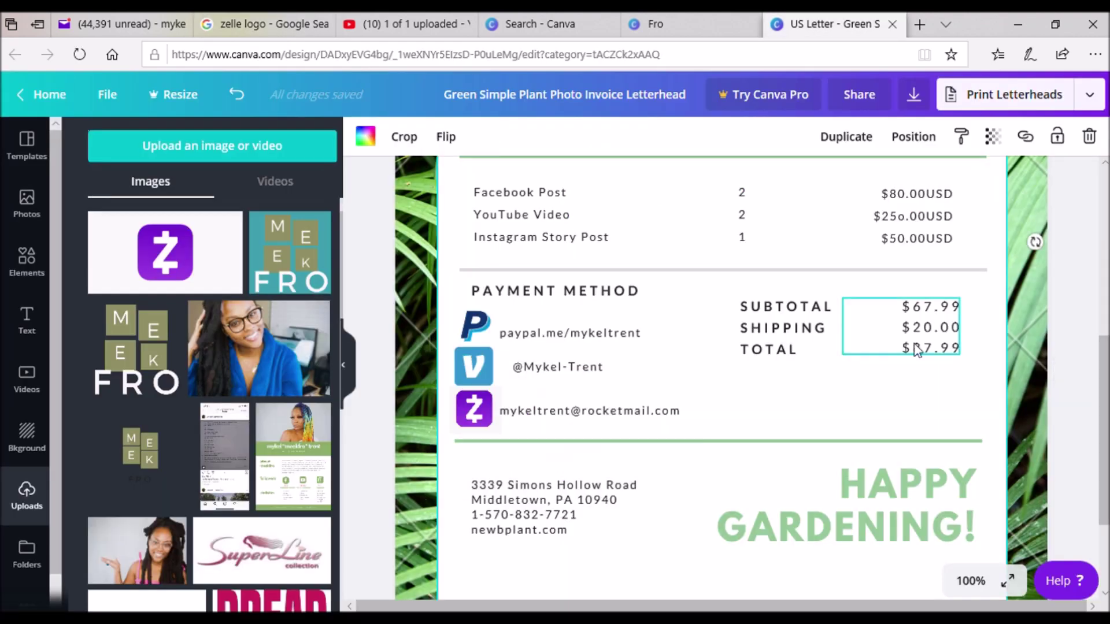
Replace the contact details in the invoice footer with the placeholders Address, Phone # and Website here.
{"action": "scroll", "coordinate": [694, 376], "scroll_direction": "down", "scroll_amount": 3}
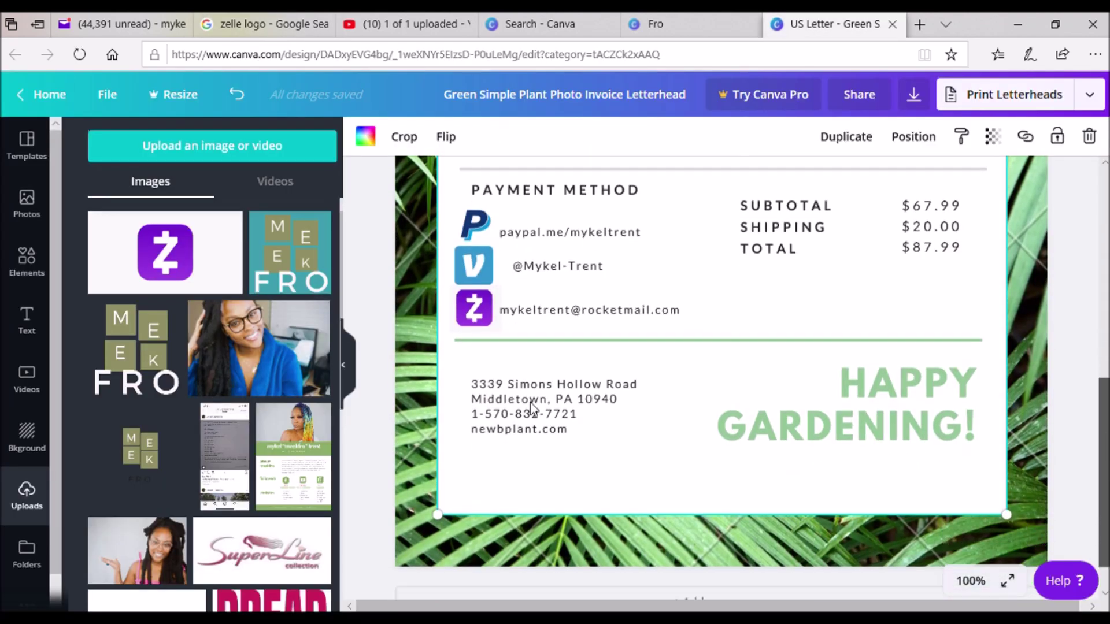
{"action": "left_click", "coordinate": [574, 412]}
{"action": "left_click_drag", "start_coordinate": [574, 411], "coordinate": [473, 407]}
{"action": "type", "text": "n, PA 10940 P "}
{"action": "type", "text": "Website here"}
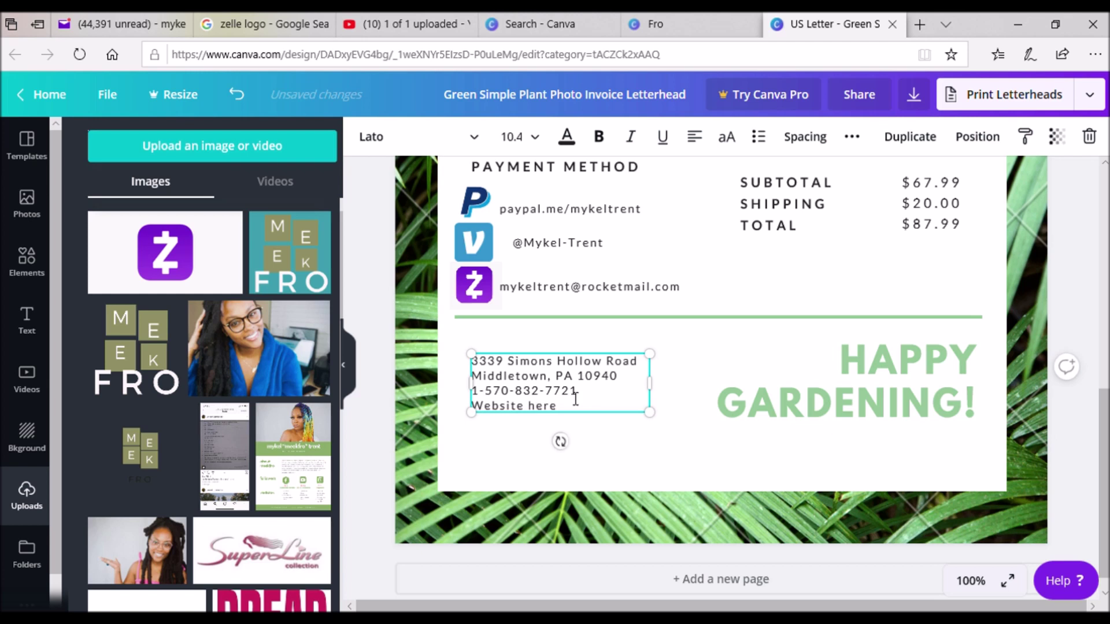
{"action": "triple_click", "coordinate": [483, 398]}
{"action": "type", "text": "Phone"}
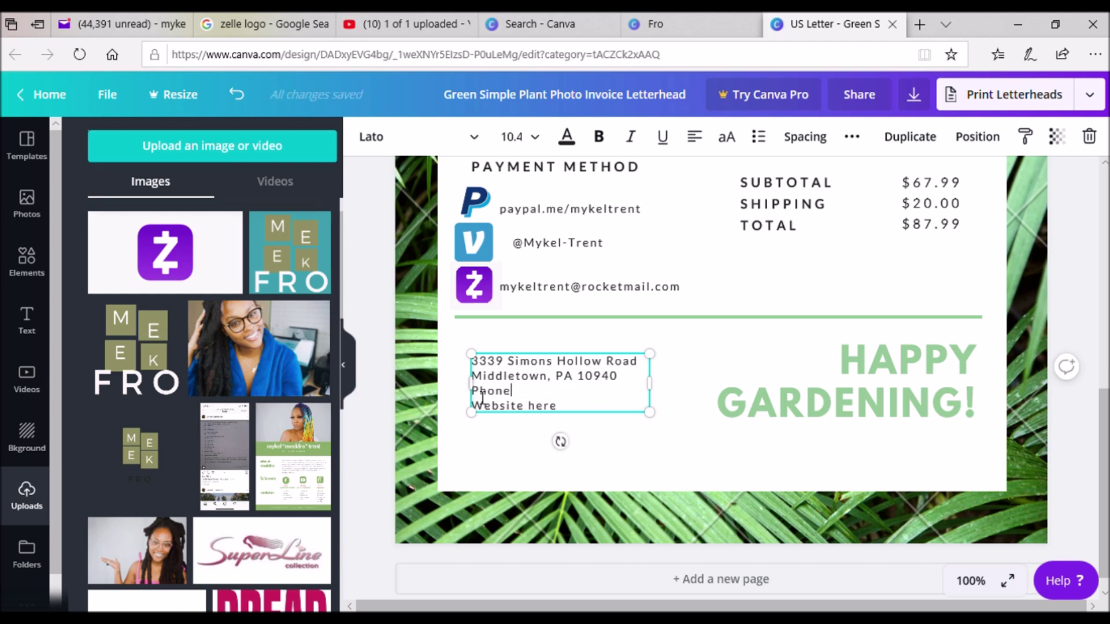
{"action": "type", "text": " #"}
{"action": "left_click_drag", "start_coordinate": [629, 383], "coordinate": [473, 358]}
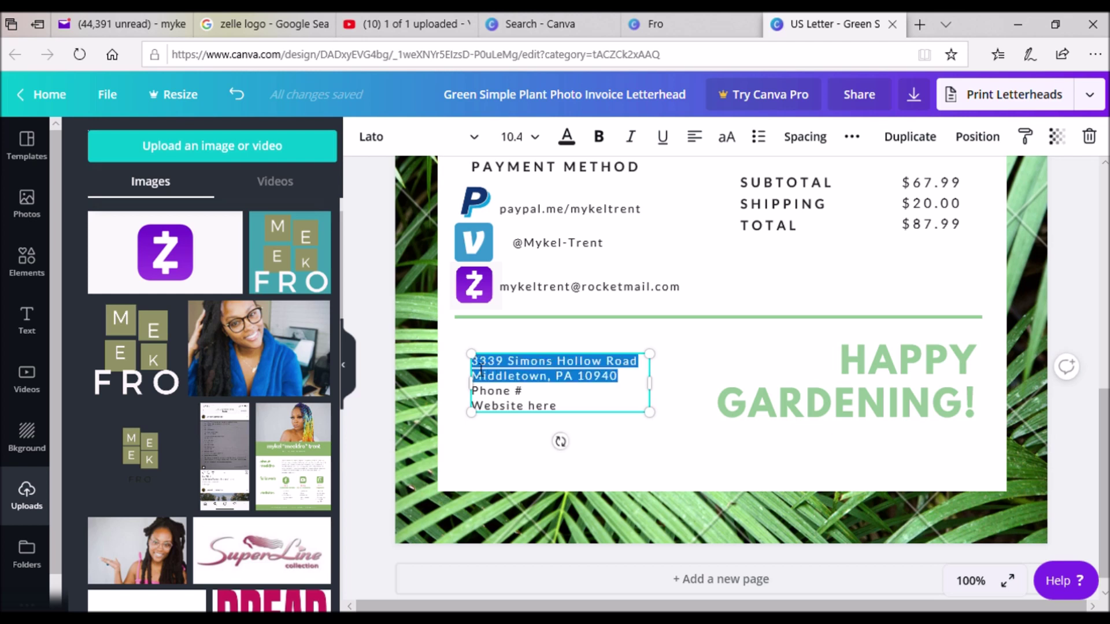
{"action": "type", "text": "Address"}
Replace the HAPPY GARDENING! closing text with THANK YOU FOR YOUR BUSINESS!
{"action": "left_click", "coordinate": [859, 370]}
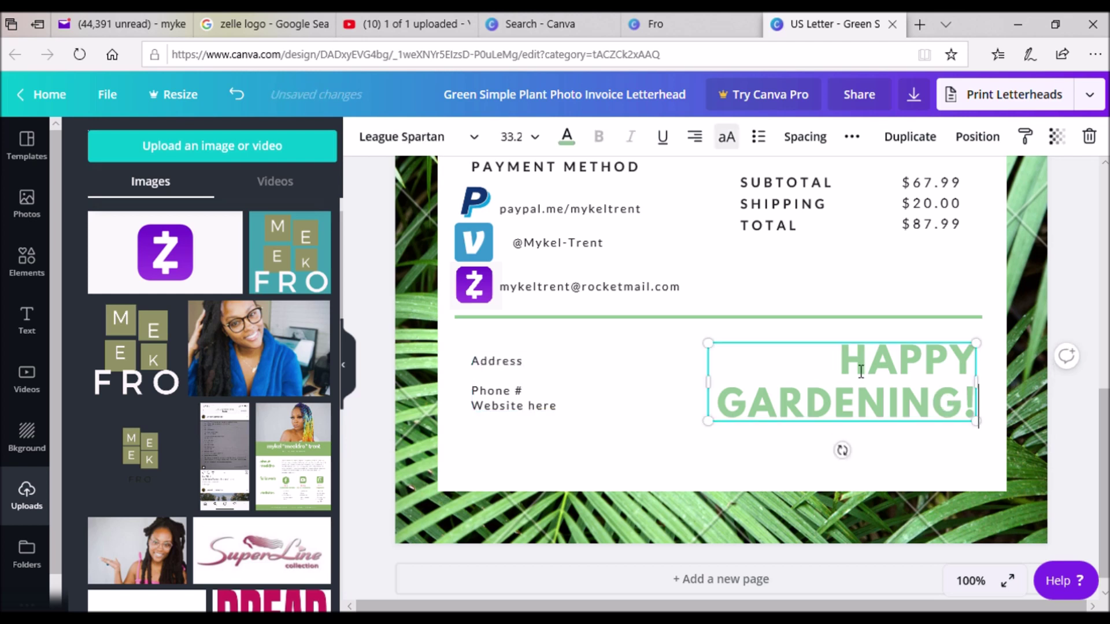
{"action": "left_click", "coordinate": [858, 370]}
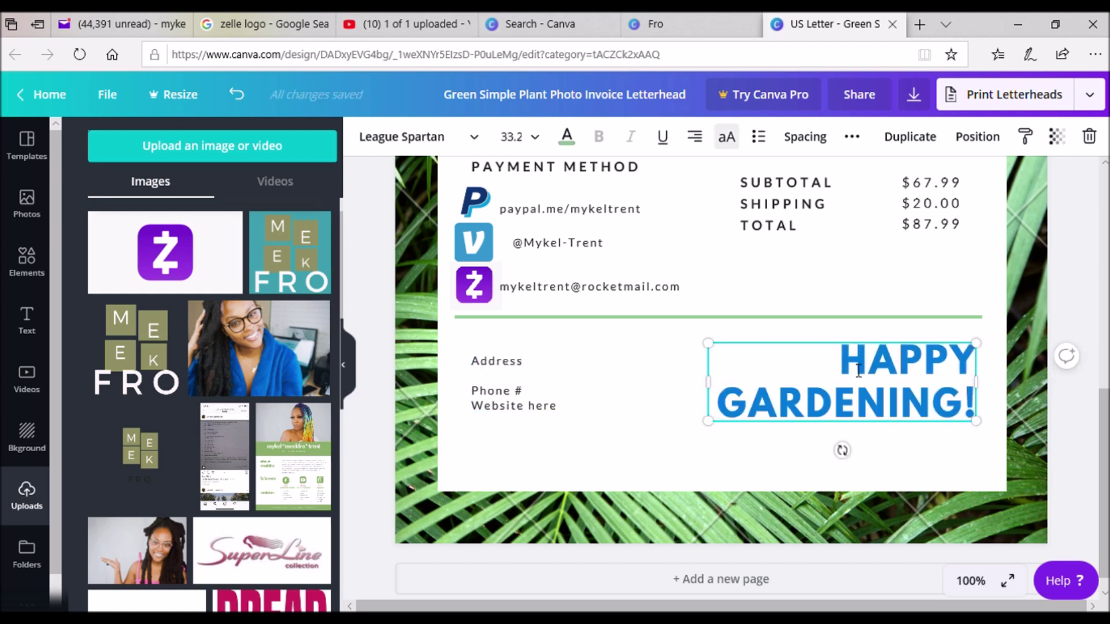
{"action": "type", "text": "THANK YOU FOR YOUR BUSINESS!"}
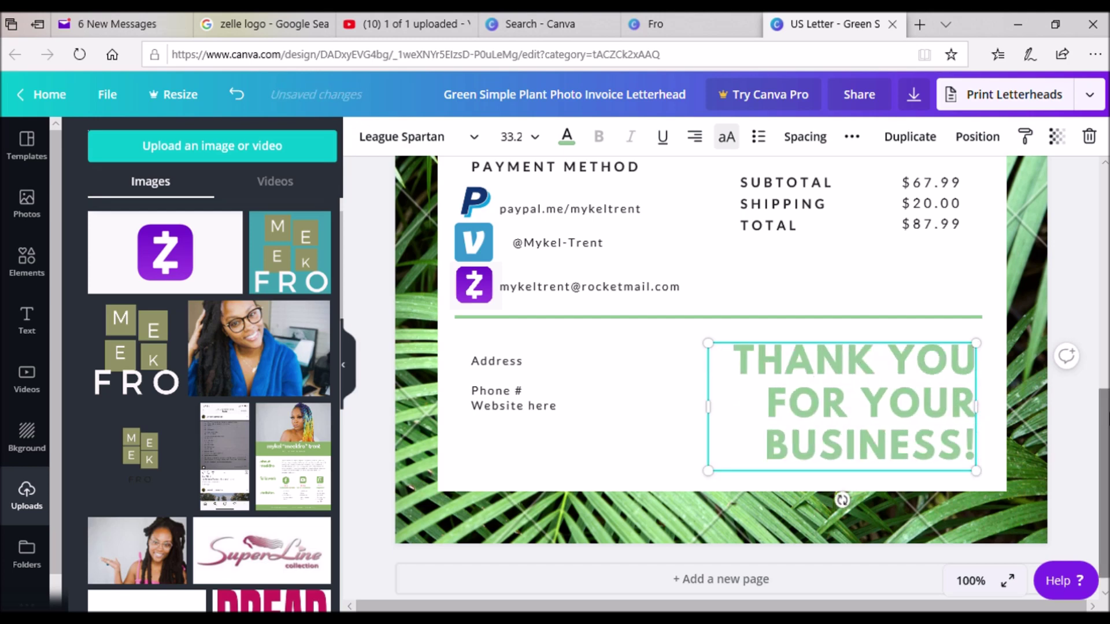
Recolour the THANK YOU FOR YOUR BUSINESS! text to a darker green.
{"action": "scroll", "coordinate": [642, 193], "scroll_direction": "up", "scroll_amount": 2}
{"action": "left_click", "coordinate": [566, 136]}
{"action": "scroll", "coordinate": [336, 362], "scroll_direction": "down", "scroll_amount": 1}
{"action": "scroll", "coordinate": [185, 294], "scroll_direction": "up", "scroll_amount": 1}
{"action": "left_click", "coordinate": [91, 221]}
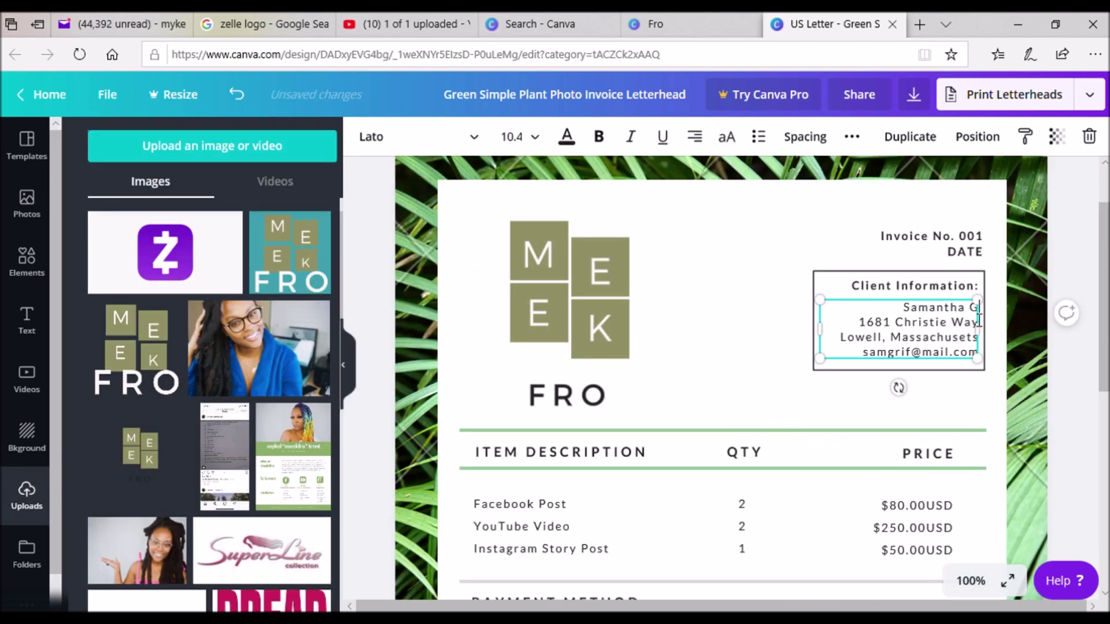
Replace the client's name in the Client Information box with the placeholder COMPANY NAME/NAME.
{"action": "key", "text": "BackSpace"}
{"action": "key", "text": "BackSpace"}
{"action": "key", "text": "BackSpace"}
{"action": "key", "text": "BackSpace"}
{"action": "key", "text": "BackSpace"}
{"action": "key", "text": "BackSpace"}
{"action": "key", "text": "BackSpace"}
{"action": "key", "text": "BackSpace"}
{"action": "key", "text": "BackSpace"}
{"action": "key", "text": "BackSpace"}
{"action": "type", "text": "COMPANY NAME/NAME"}
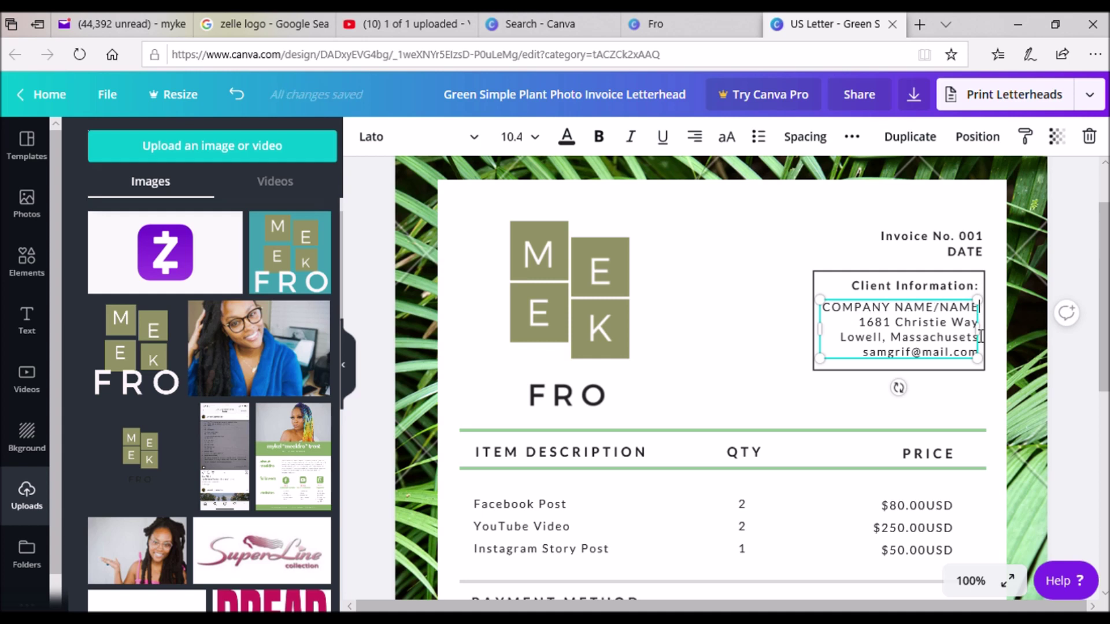
Replace the city and state line of the client information with CITY, STATE ZIP CODE.
{"action": "key", "text": "BackSpace"}
{"action": "key", "text": "BackSpace"}
{"action": "key", "text": "BackSpace"}
{"action": "key", "text": "BackSpace"}
{"action": "key", "text": "BackSpace"}
{"action": "key", "text": "BackSpace"}
{"action": "key", "text": "BackSpace"}
{"action": "type", "text": "CITY,"}
{"action": "left_click_drag", "start_coordinate": [976, 337], "coordinate": [903, 351]}
{"action": "type", "text": "STATE ZIP"}
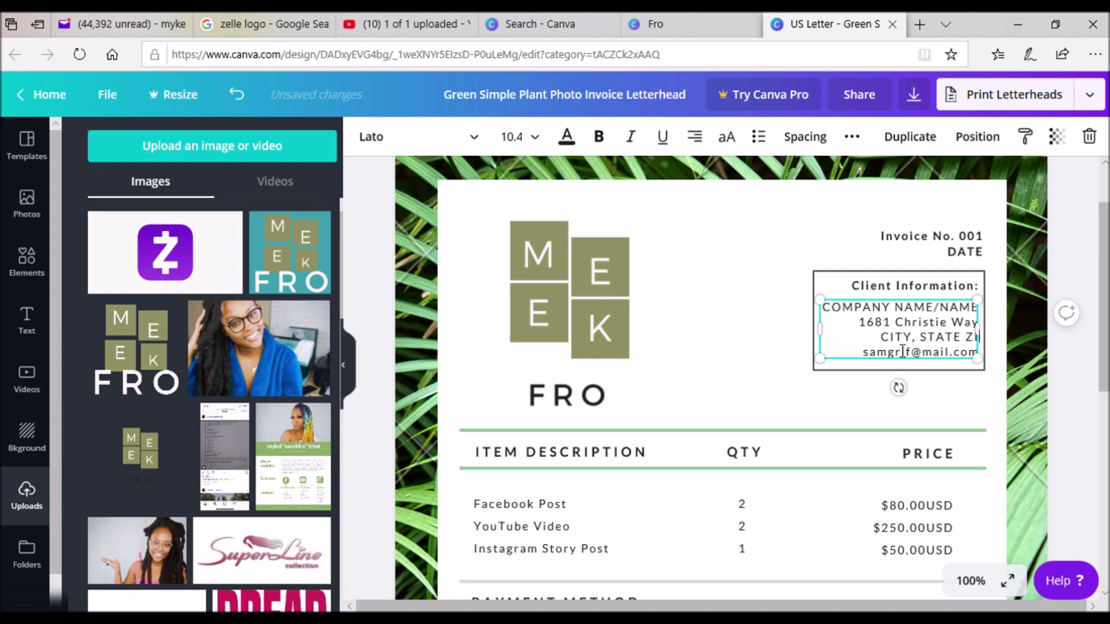
{"action": "type", "text": " CODE"}
Replace the street line of the client information with the placeholder STREET ADDRESS.
{"action": "left_click", "coordinate": [981, 328]}
{"action": "key", "text": "BackSpace"}
{"action": "key", "text": "BackSpace"}
{"action": "key", "text": "BackSpace"}
{"action": "key", "text": "BackSpace"}
{"action": "key", "text": "BackSpace"}
{"action": "key", "text": "BackSpace"}
{"action": "key", "text": "BackSpace"}
{"action": "key", "text": "BackSpace"}
{"action": "key", "text": "BackSpace"}
{"action": "key", "text": "BackSpace"}
{"action": "key", "text": "BackSpace"}
{"action": "key", "text": "BackSpace"}
{"action": "key", "text": "BackSpace"}
{"action": "key", "text": "BackSpace"}
{"action": "key", "text": "BackSpace"}
{"action": "key", "text": "BackSpace"}
{"action": "key", "text": "BackSpace"}
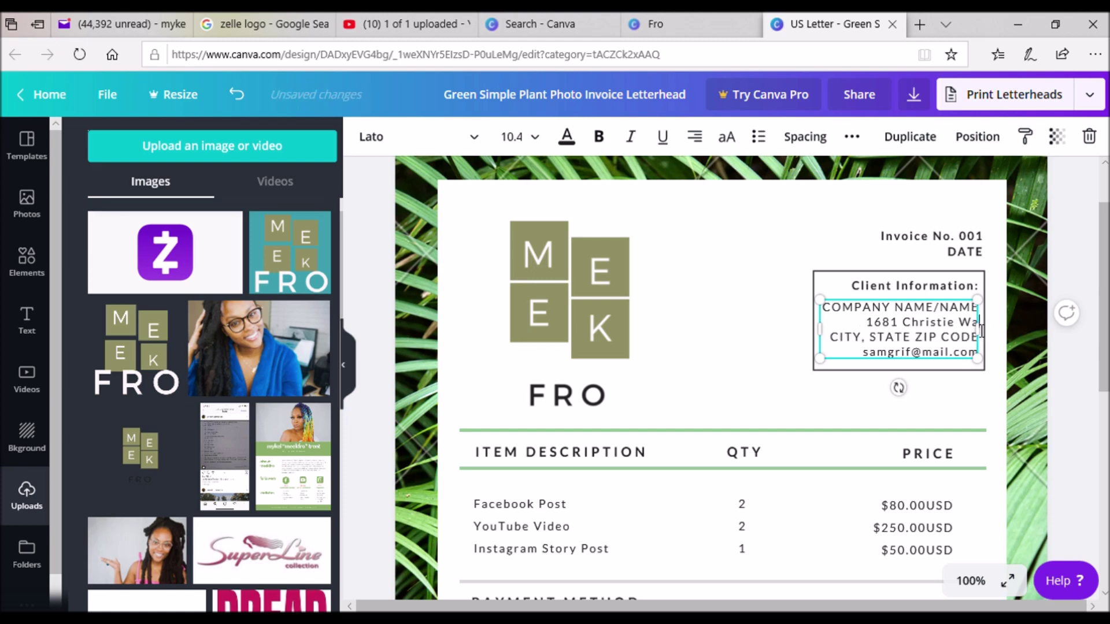
{"action": "type", "text": "STREET ADDRESS"}
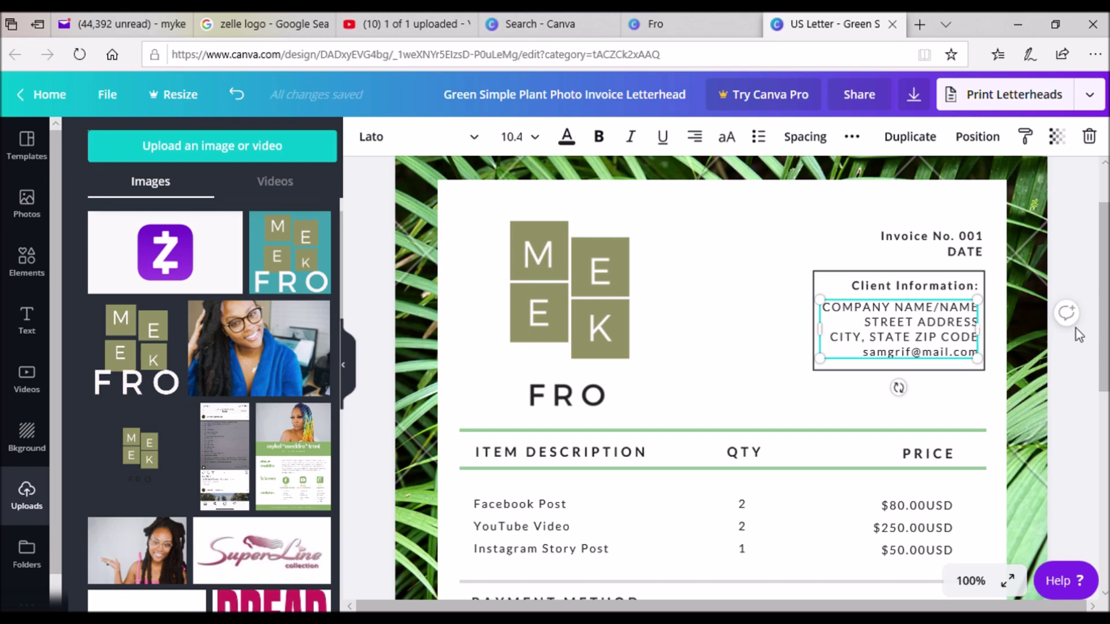
Shrink the THANK YOU FOR YOUR BUSINESS! text block in the footer to about 3.2 by 1.5.
{"action": "left_click_drag", "start_coordinate": [1106, 321], "coordinate": [1106, 483]}
{"action": "left_click", "coordinate": [751, 509]}
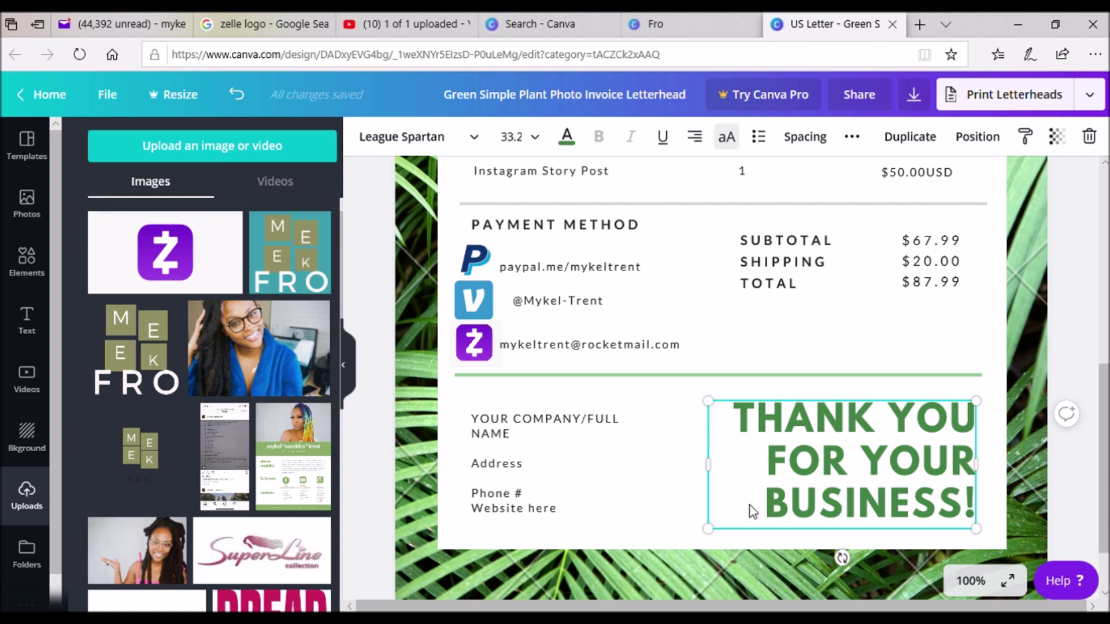
{"action": "left_click_drag", "start_coordinate": [708, 529], "coordinate": [742, 542]}
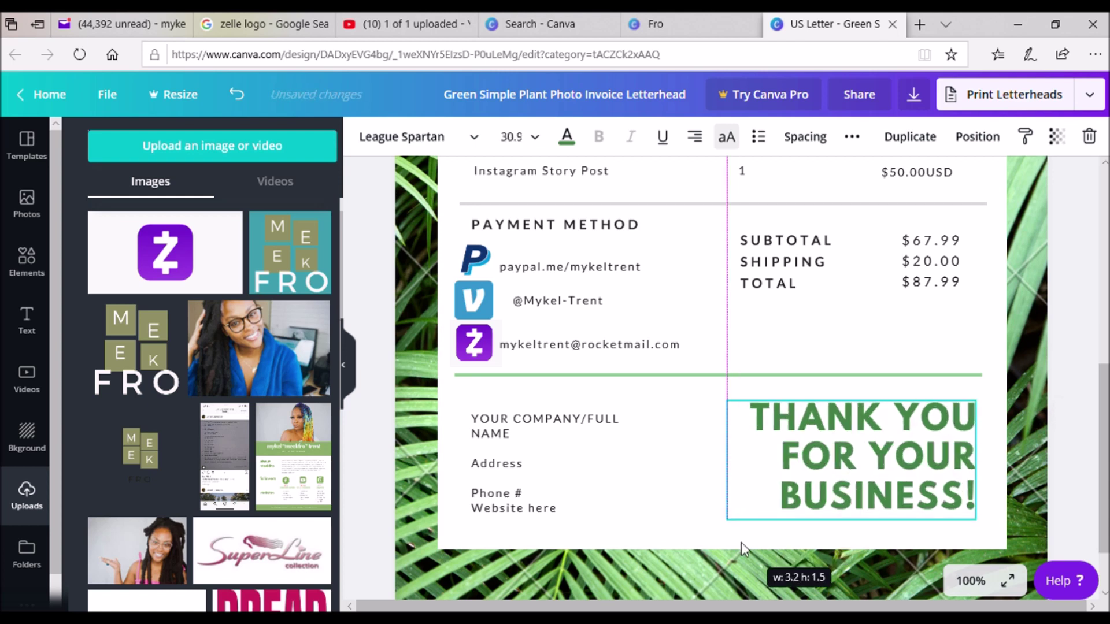
Place a copy of the closing text over the footer, replace its wording with TERMS & CONDITIONS: and adjust its text box.
{"action": "left_click_drag", "start_coordinate": [781, 452], "coordinate": [593, 432]}
{"action": "key", "text": "ctrl+a"}
{"action": "key", "text": "BackSpace"}
{"action": "type", "text": "TERMS MA"}
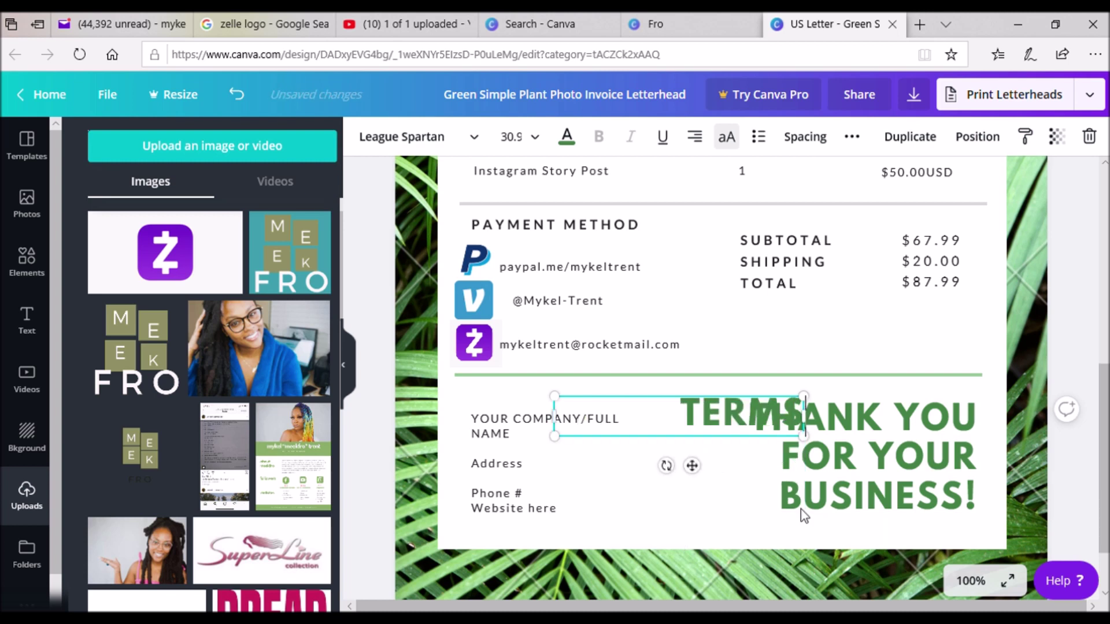
{"action": "key", "text": "BackSpace"}
{"action": "key", "text": "BackSpace"}
{"action": "key", "text": "BackSpace"}
{"action": "type", "text": "& CONDITIONS"}
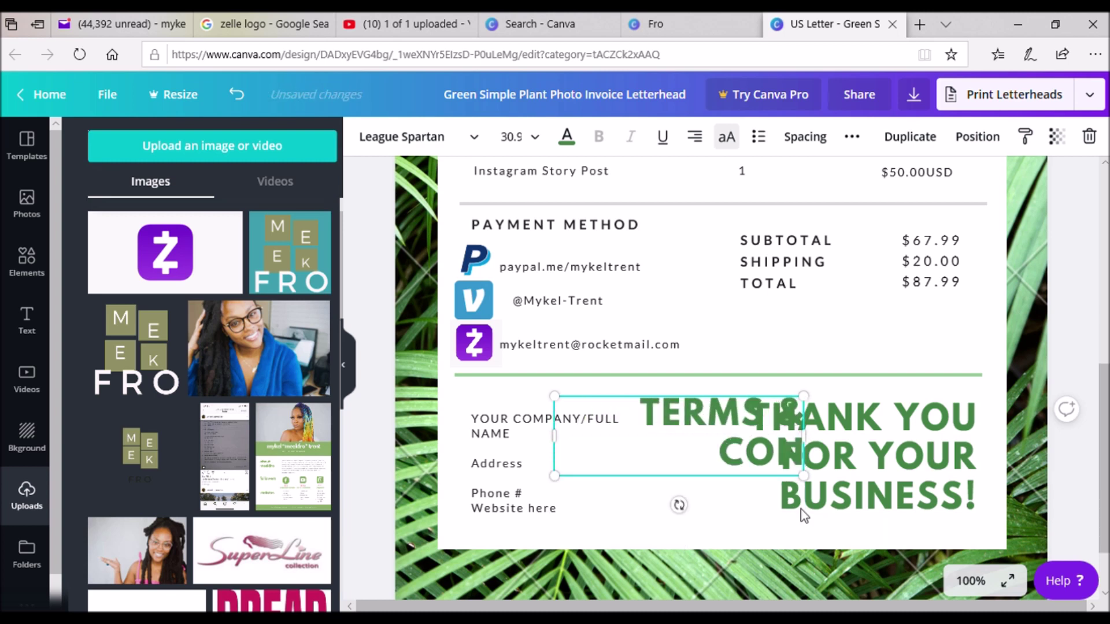
{"action": "type", "text": ":"}
{"action": "left_click_drag", "start_coordinate": [806, 452], "coordinate": [862, 454]}
{"action": "left_click_drag", "start_coordinate": [519, 488], "coordinate": [515, 477]}
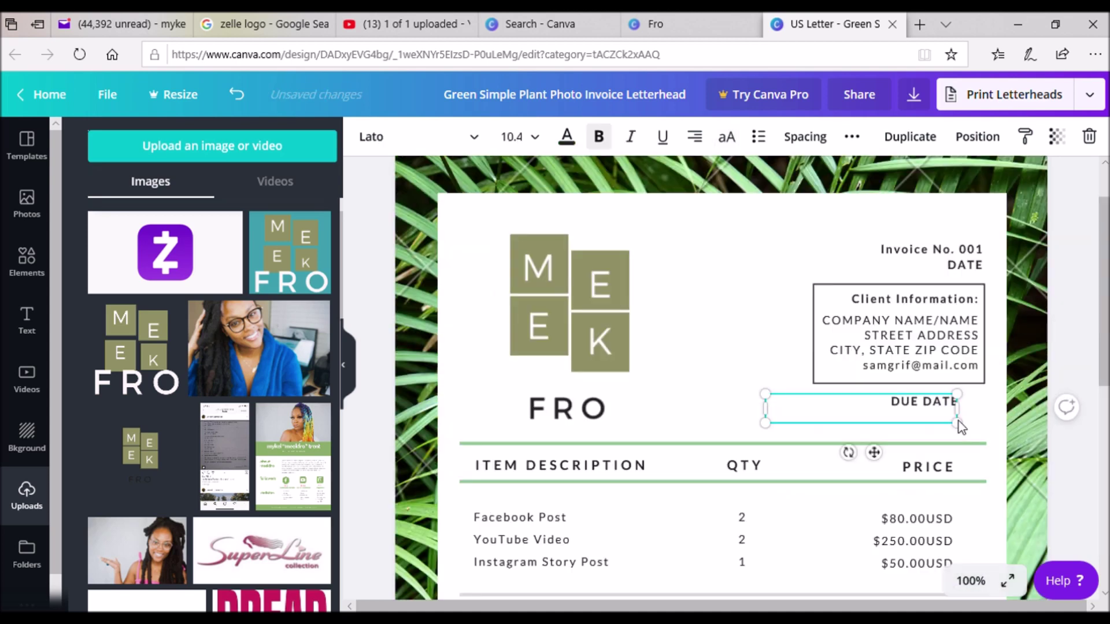
Complete the label below the client information as DUE DATE: and left-align it.
{"action": "type", "text": ":"}
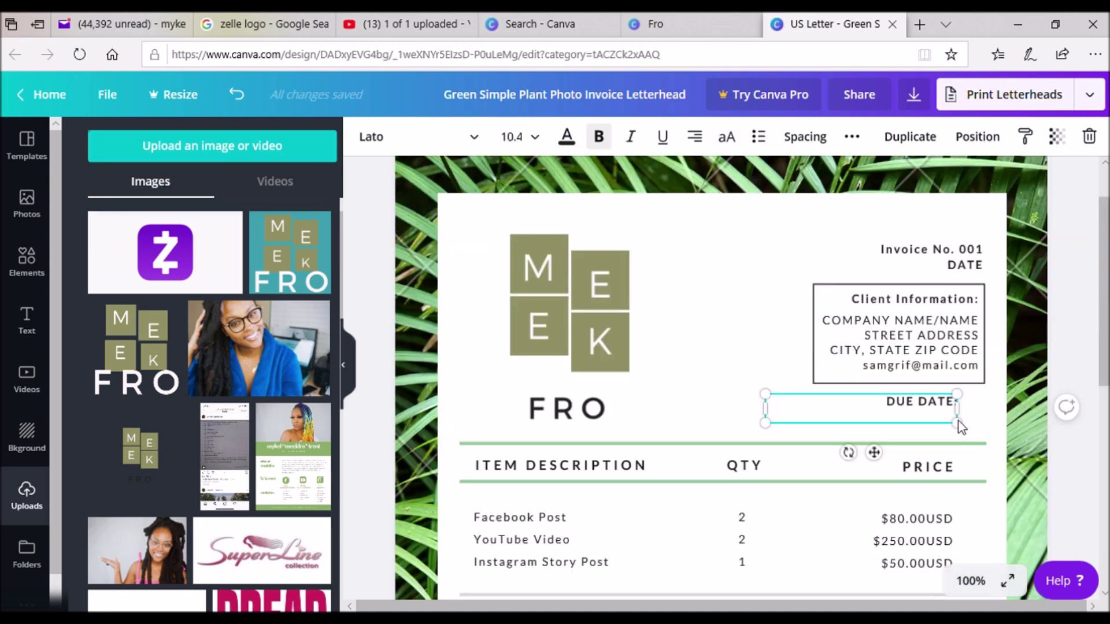
{"action": "left_click", "coordinate": [695, 138]}
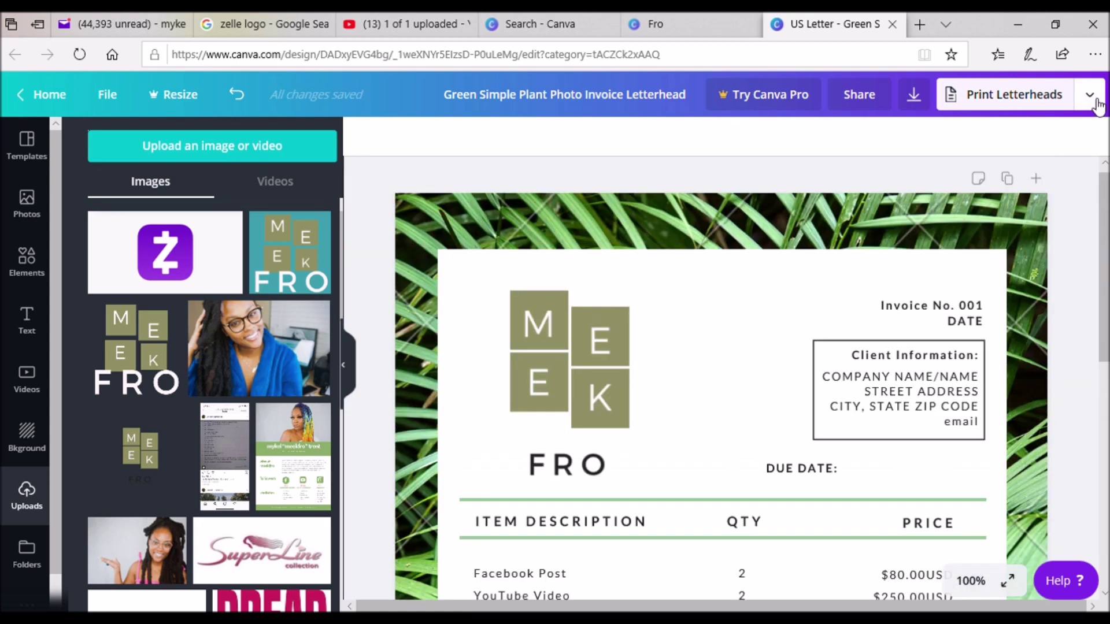
Check the invoice's publishing options, then leave the editor and find the saved invoice among all designs.
{"action": "left_click", "coordinate": [1097, 103]}
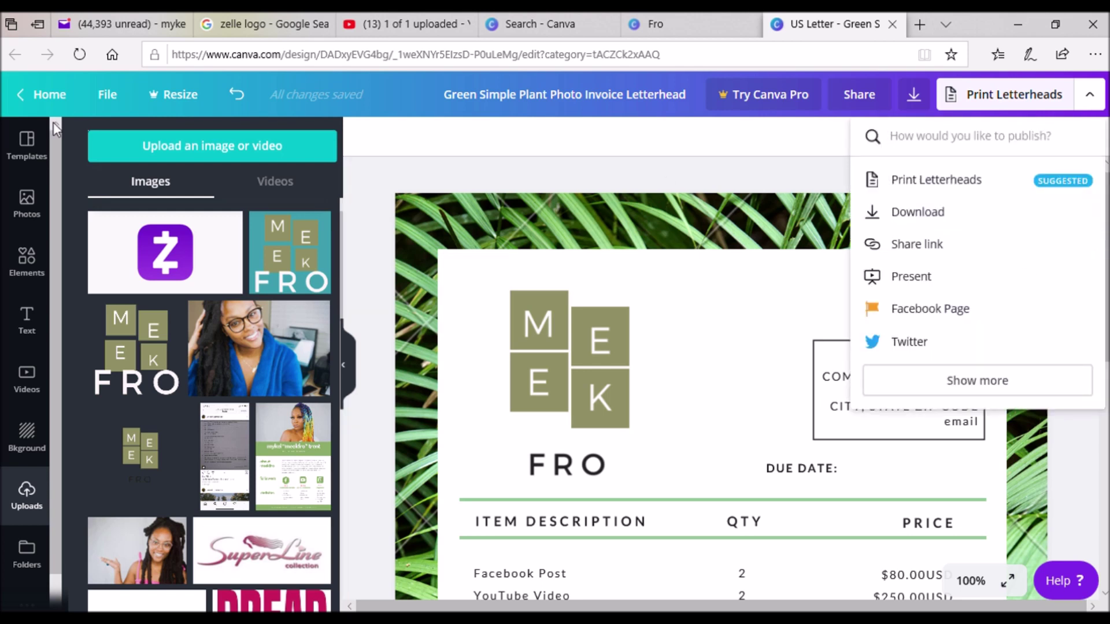
{"action": "left_click", "coordinate": [59, 100]}
{"action": "left_click", "coordinate": [58, 99]}
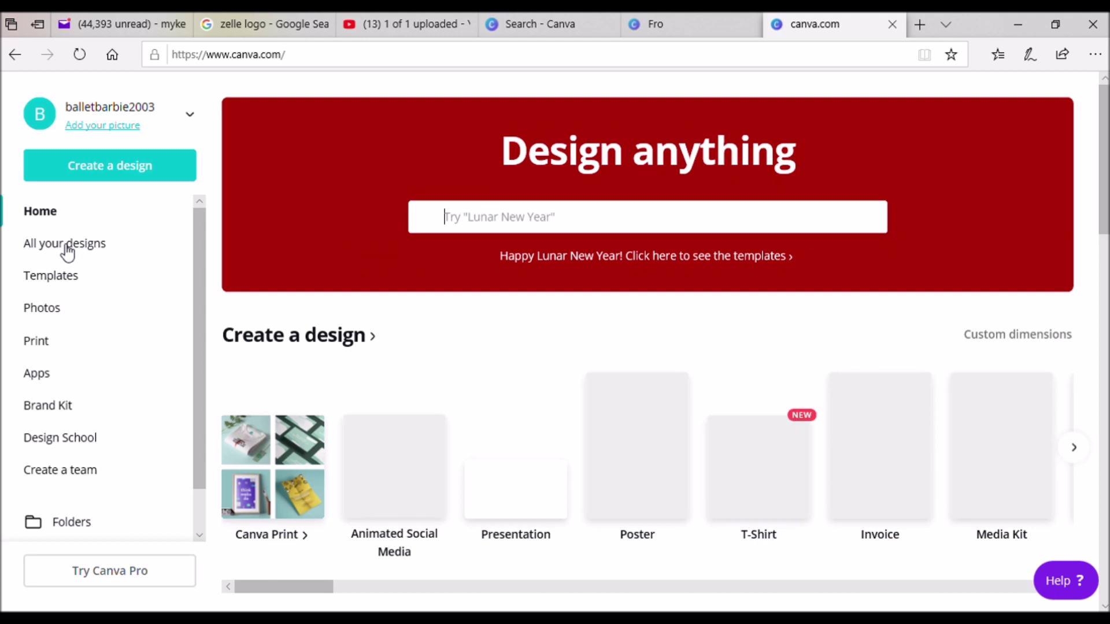
{"action": "left_click", "coordinate": [65, 244]}
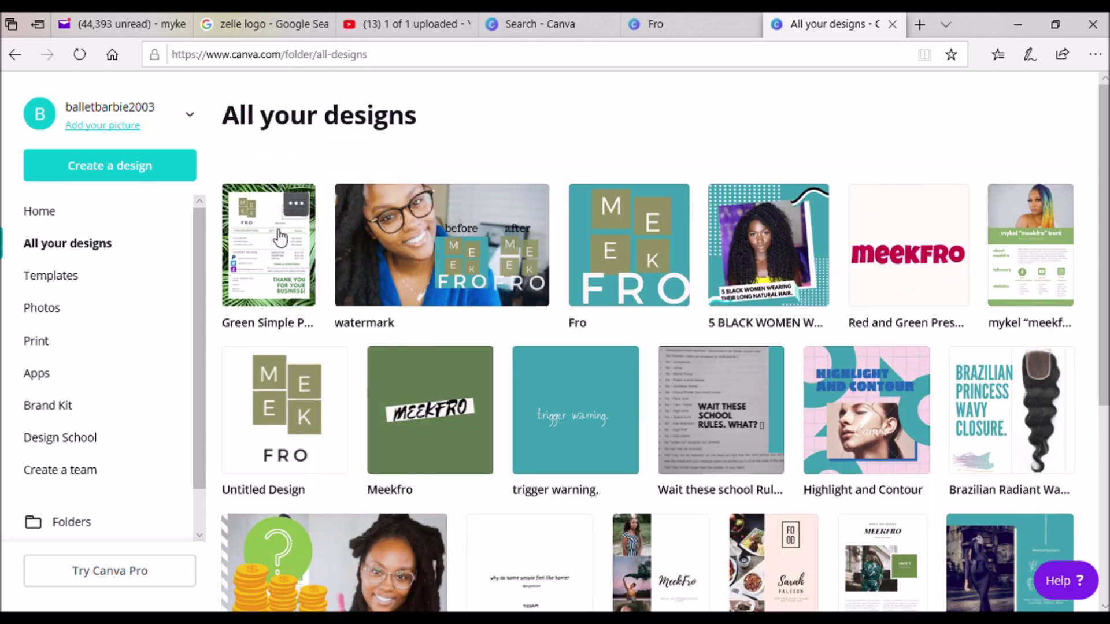
{"action": "left_click", "coordinate": [269, 264]}
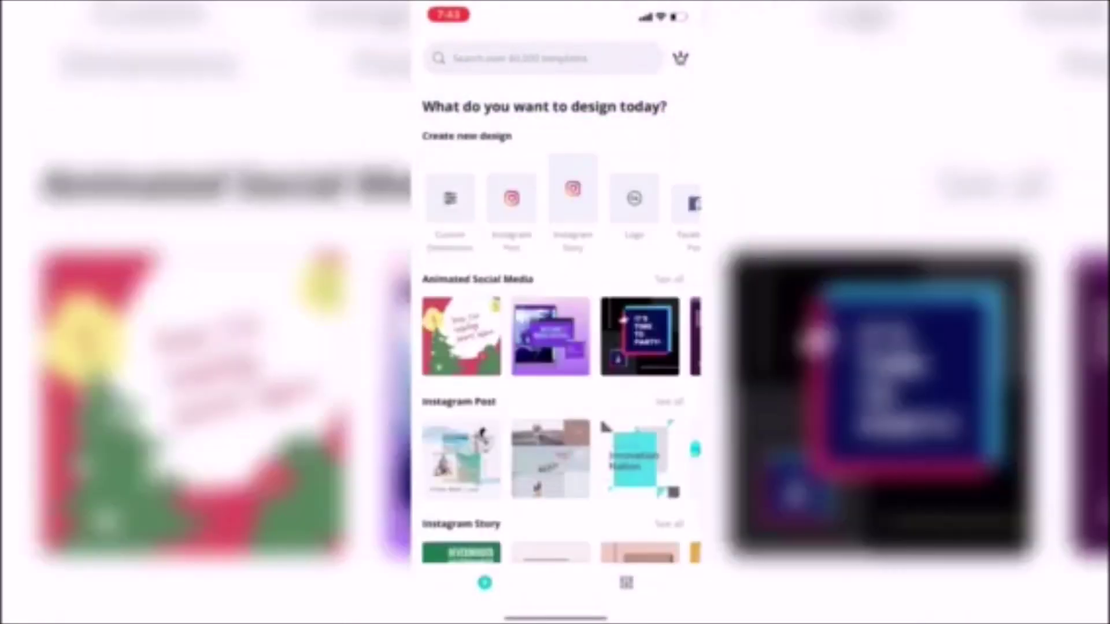
In the Canva mobile app, open the green plant photo invoice from the saved designs.
{"action": "left_click", "coordinate": [627, 583]}
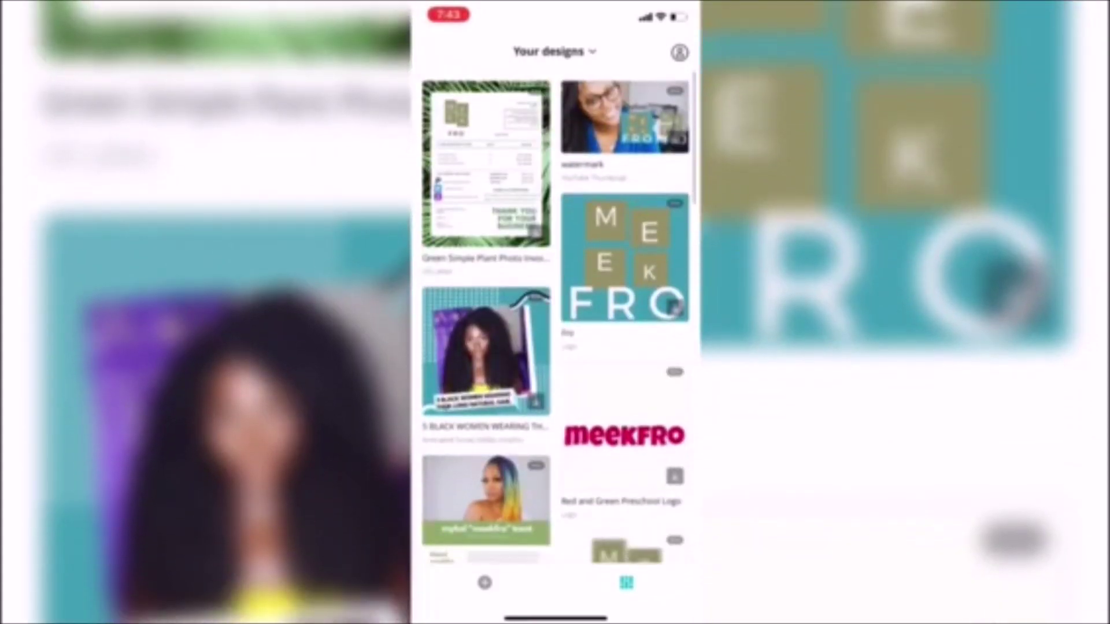
{"action": "left_click", "coordinate": [486, 163]}
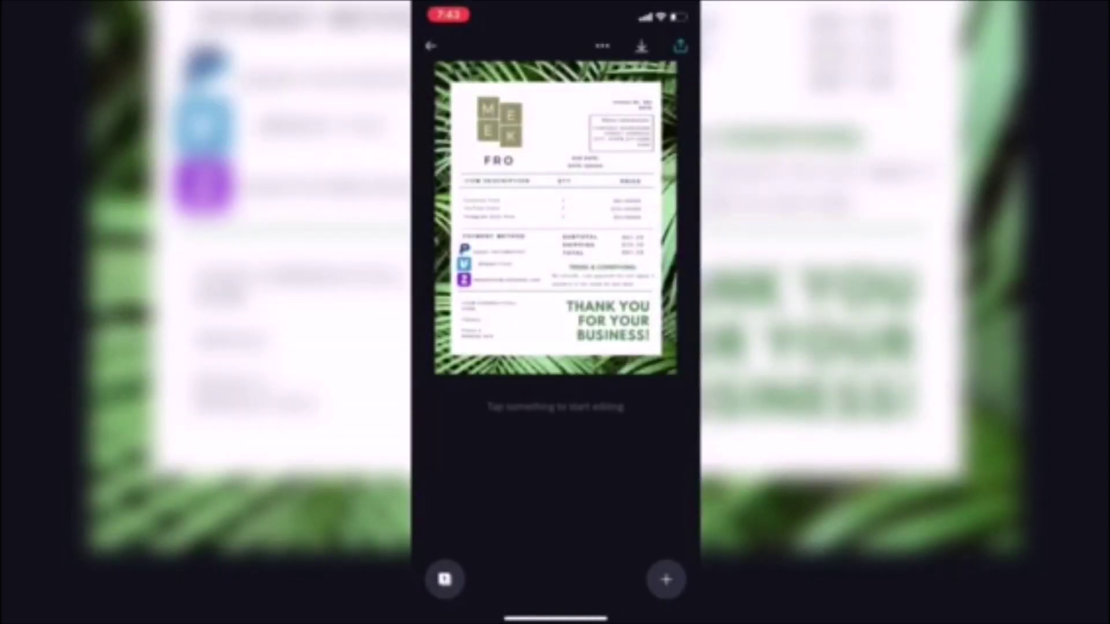
Select several invoice texts, including the closing text, to examine their mobile editing options, and finish editing.
{"action": "left_click", "coordinate": [608, 321]}
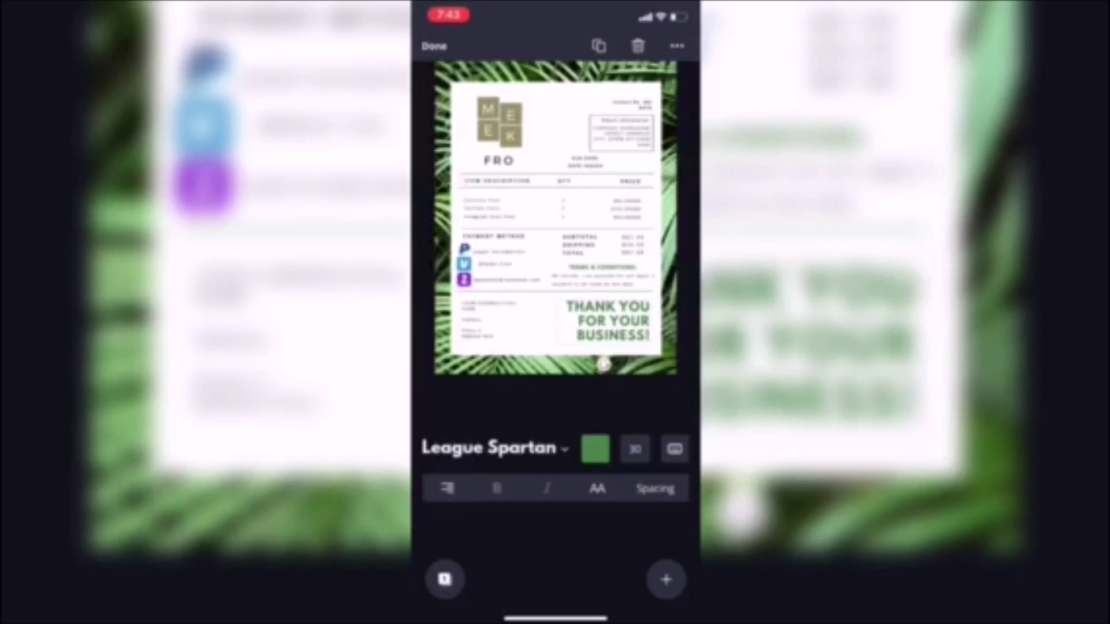
{"action": "left_click", "coordinate": [606, 253]}
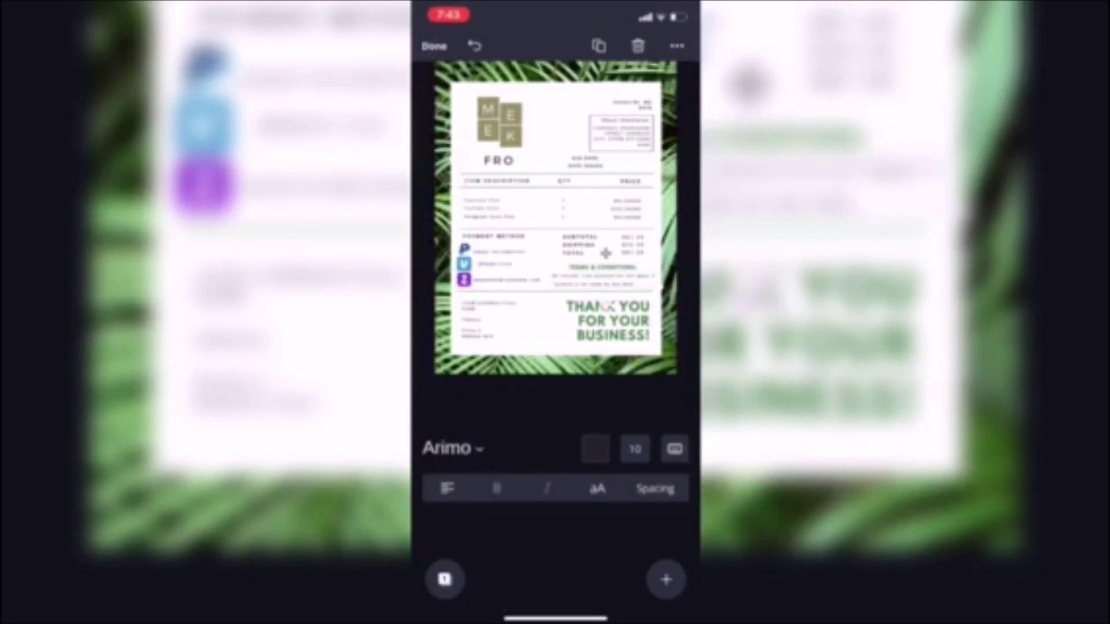
{"action": "left_click", "coordinate": [596, 266]}
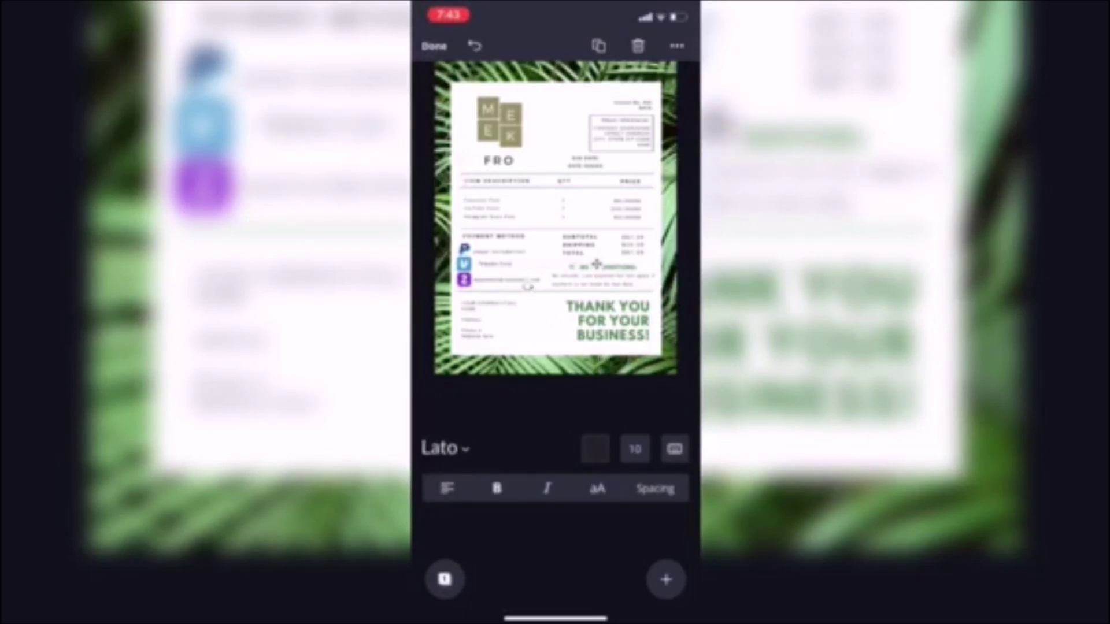
{"action": "left_click", "coordinate": [622, 167]}
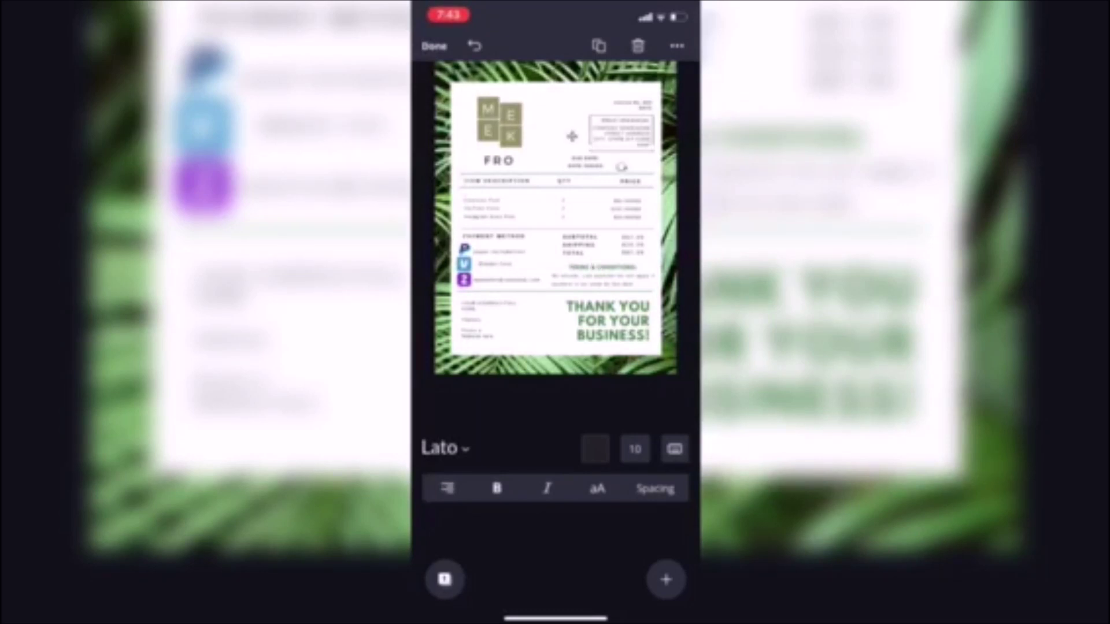
{"action": "left_click", "coordinate": [434, 46]}
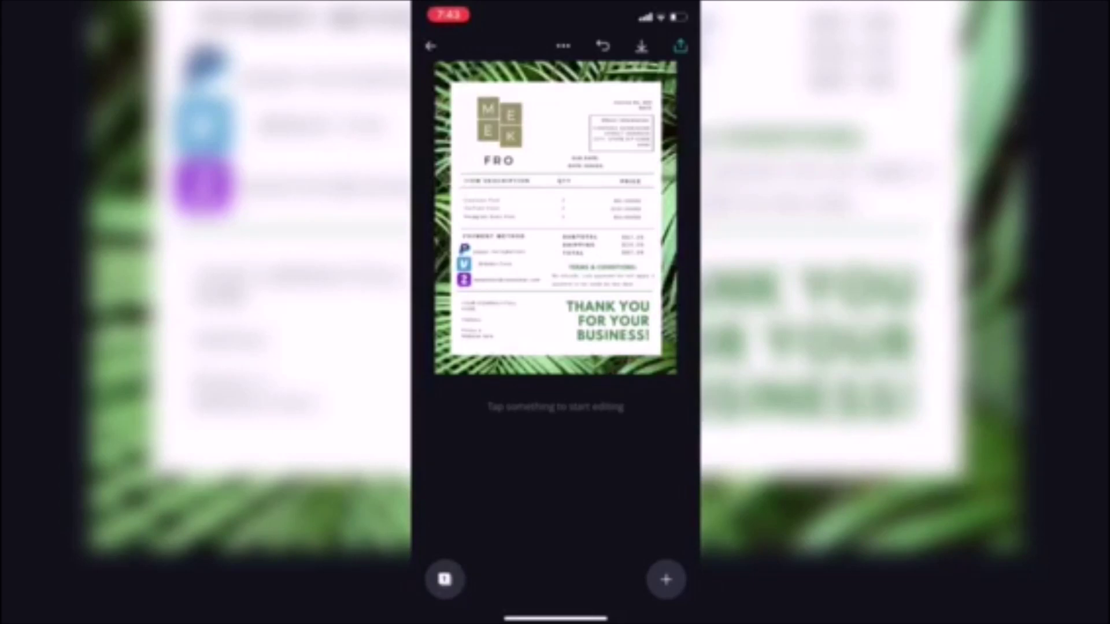
Open the save options for the invoice and choose PDF Print as the file type.
{"action": "left_click", "coordinate": [680, 45]}
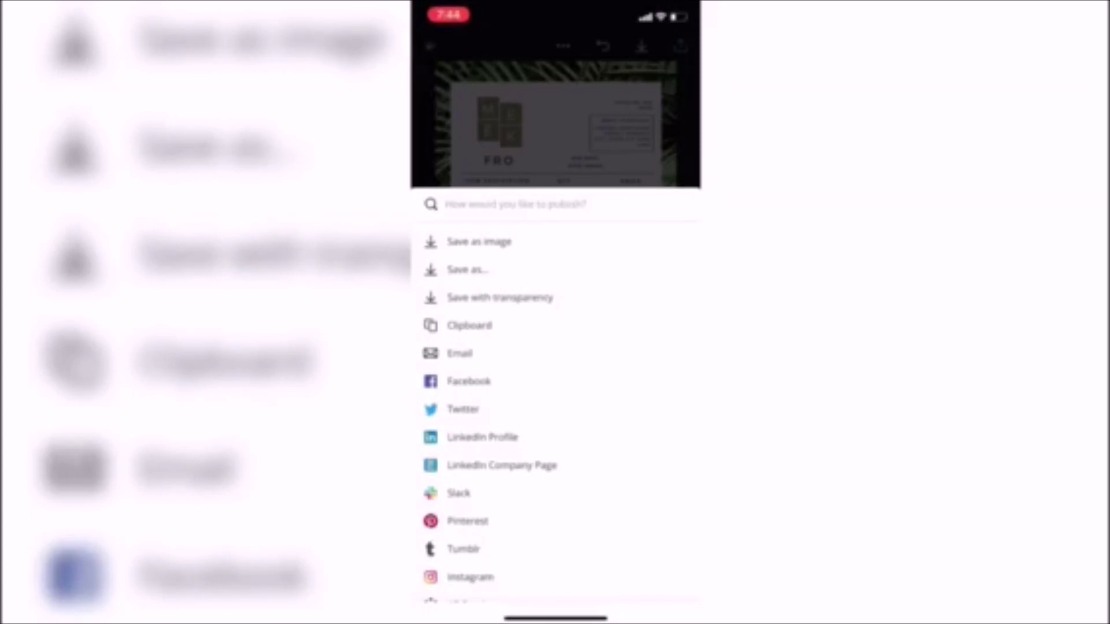
{"action": "left_click", "coordinate": [467, 269]}
{"action": "left_click", "coordinate": [555, 266]}
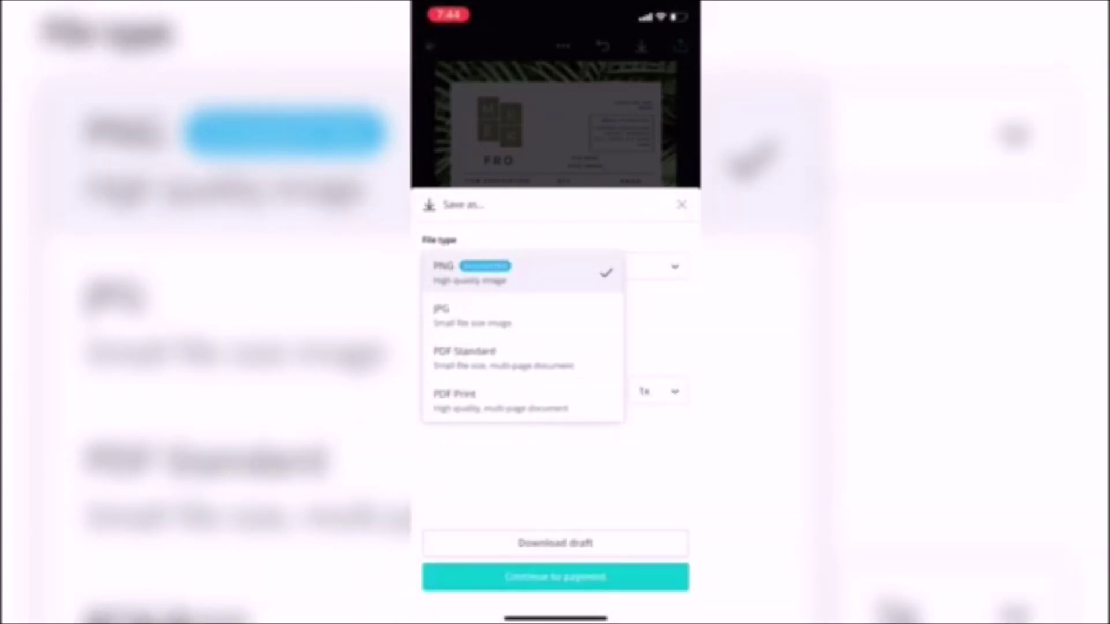
{"action": "left_click", "coordinate": [455, 400]}
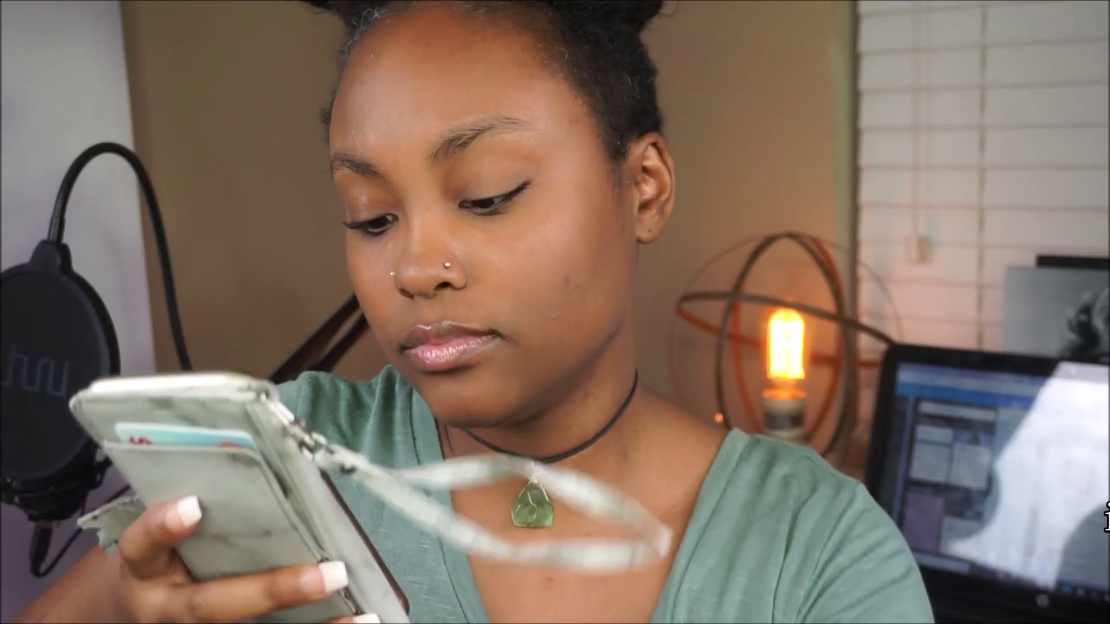